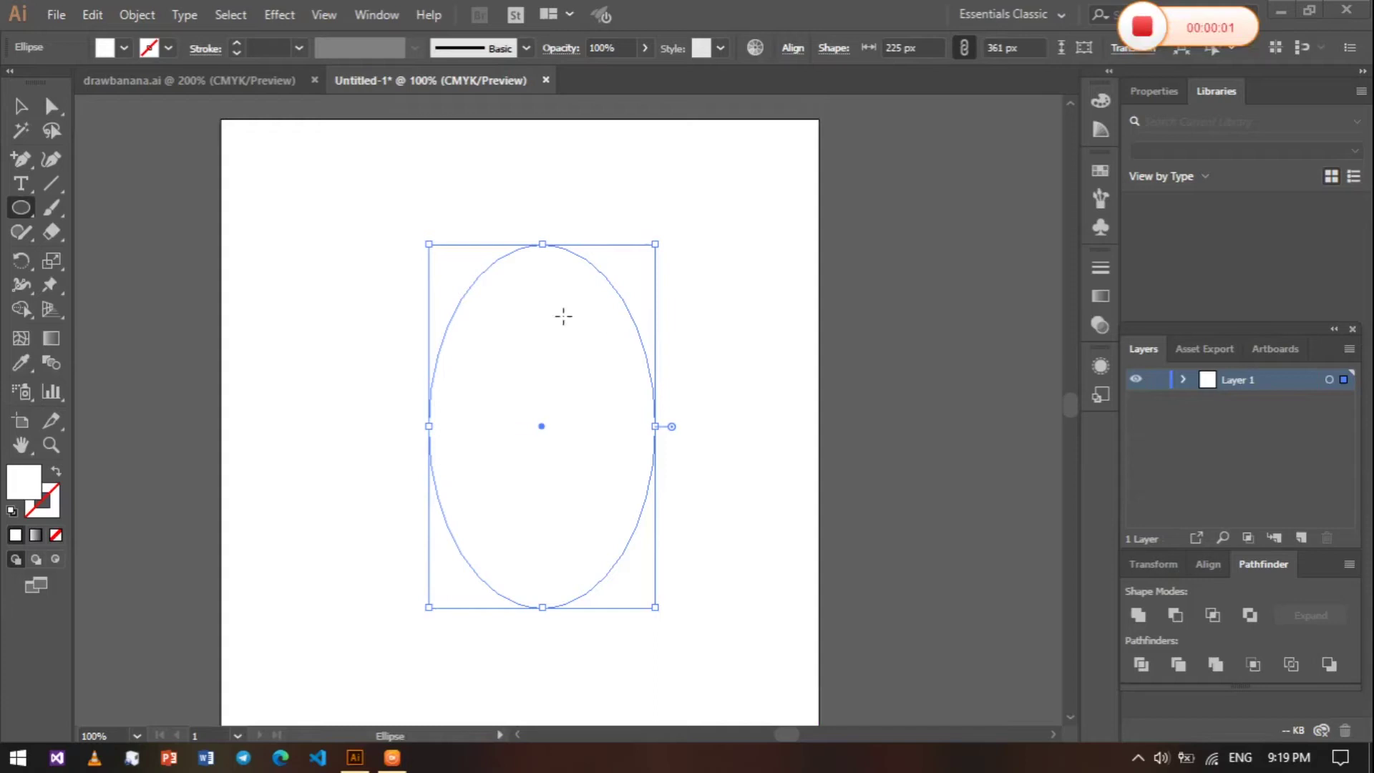
Enlarge the ellipse slightly and add three horizontal and two vertical mesh lines inside it
drag(655, 607, 686, 612)
click(26, 336)
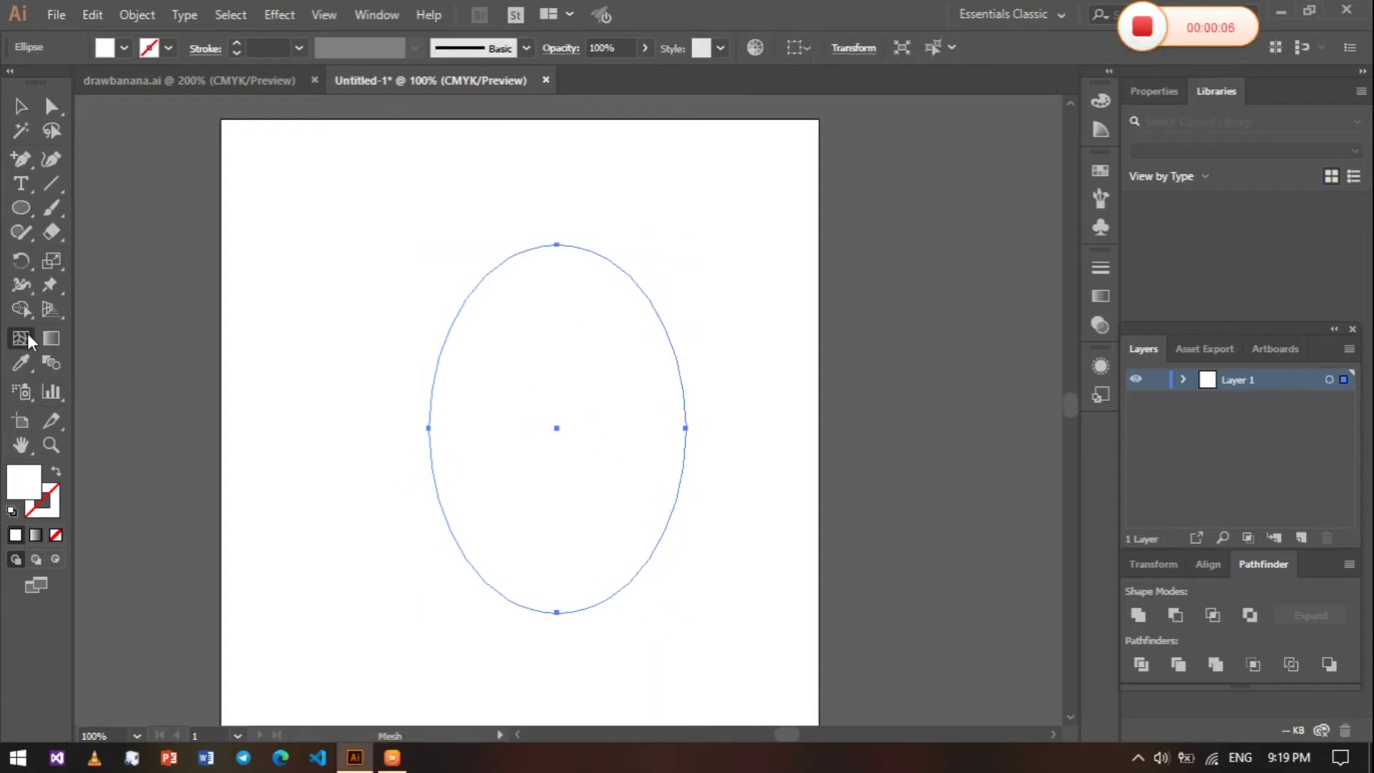
click(557, 428)
click(440, 507)
click(447, 334)
click(506, 259)
click(610, 259)
click(22, 106)
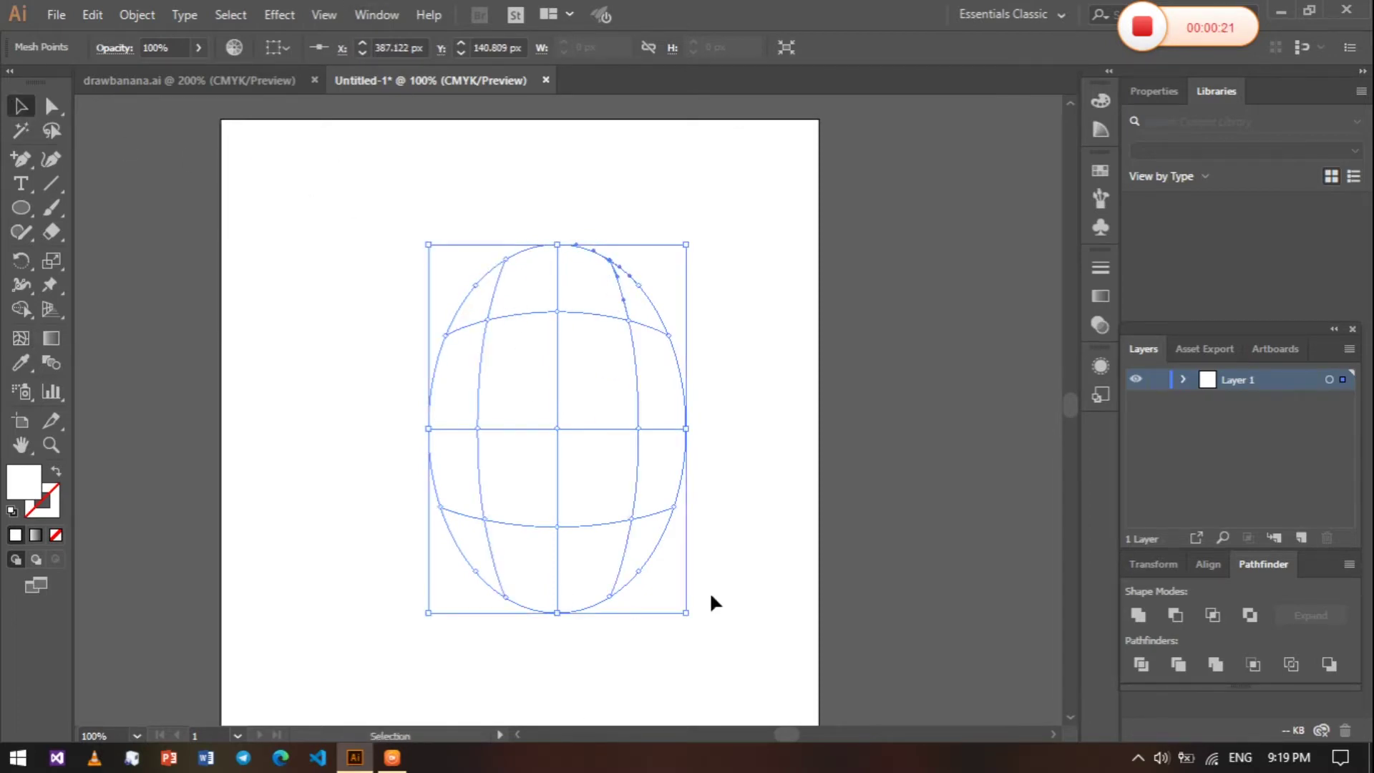
Drag the right- and lower-edge mesh points to start forming the mango's dent
key(a)
drag(672, 506, 664, 478)
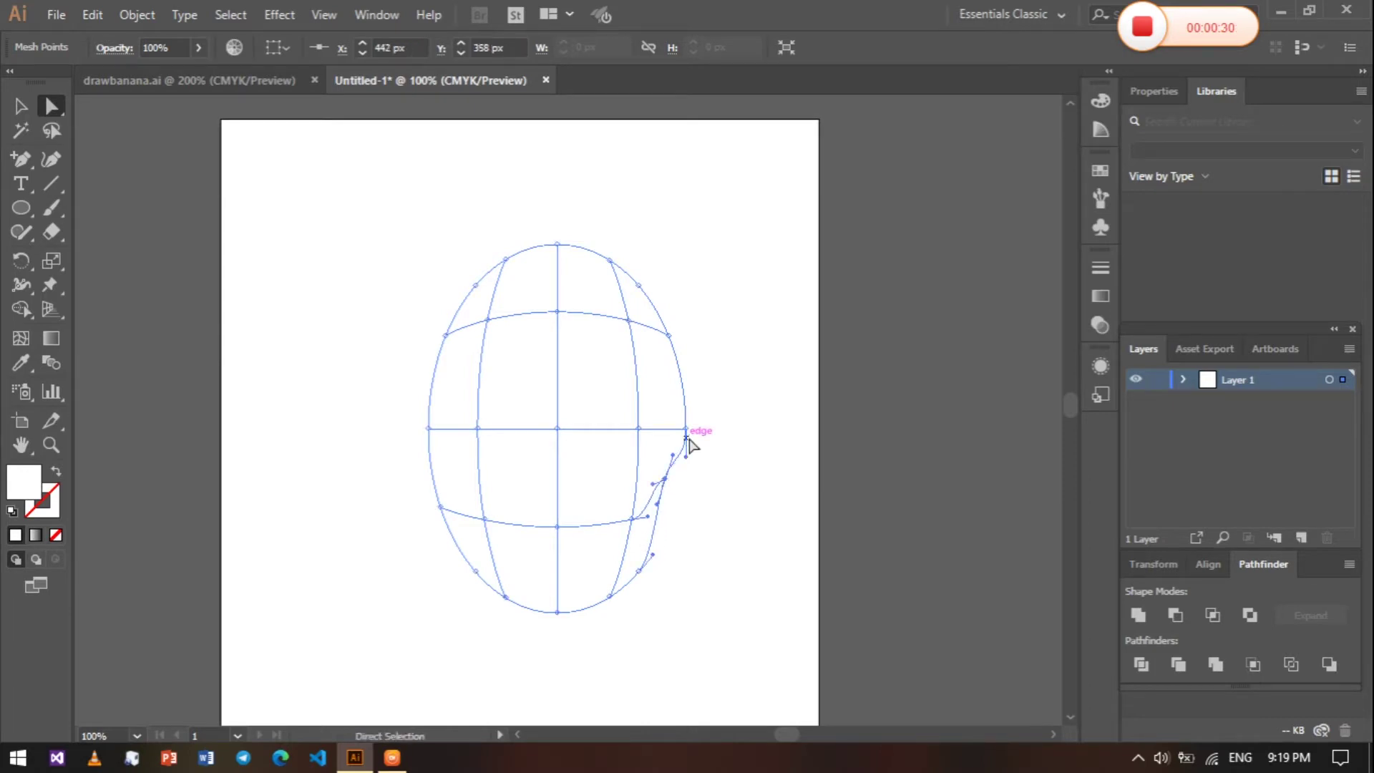
drag(687, 429, 677, 412)
drag(655, 487, 643, 512)
drag(687, 418, 708, 458)
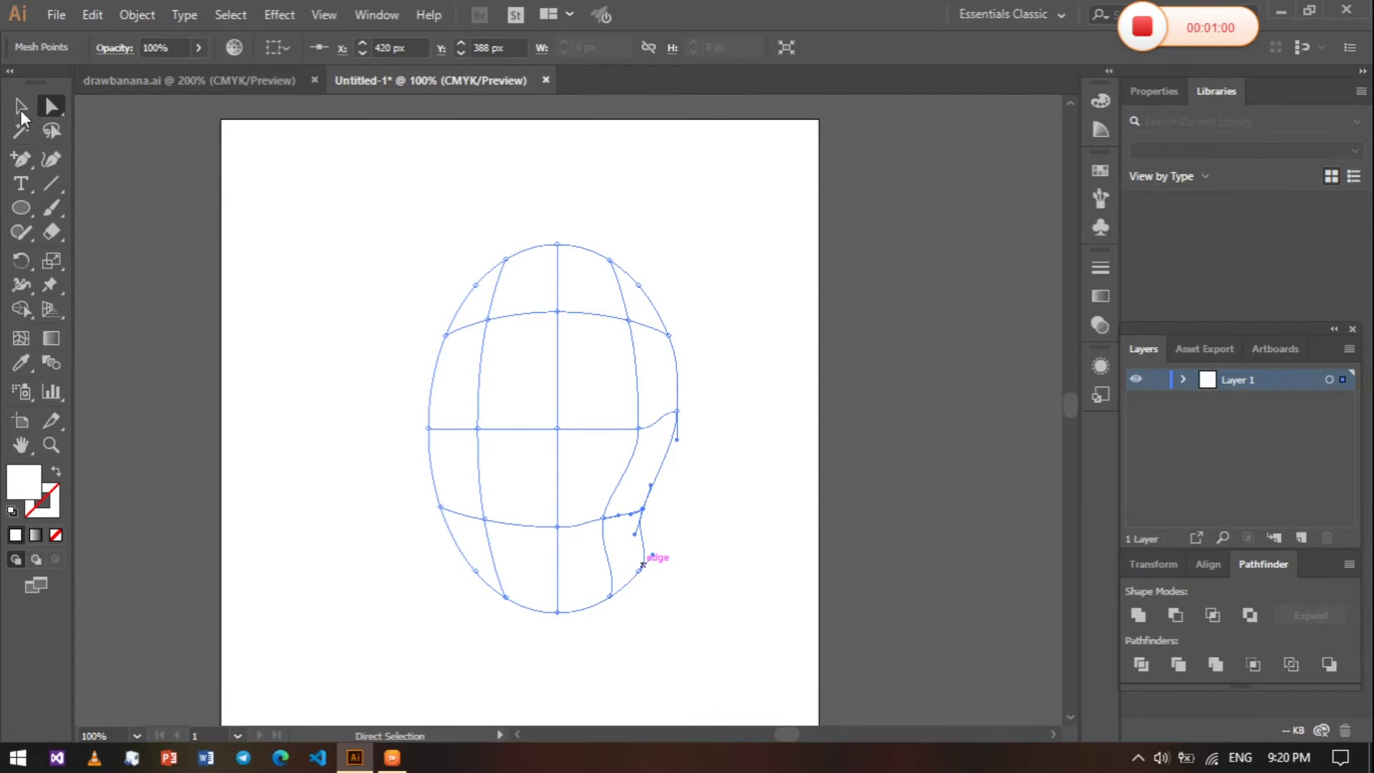
Nudge the mesh slightly higher, retry one right-edge point adjustment, undo it and deselect
click(643, 566)
key(v)
drag(644, 509, 646, 495)
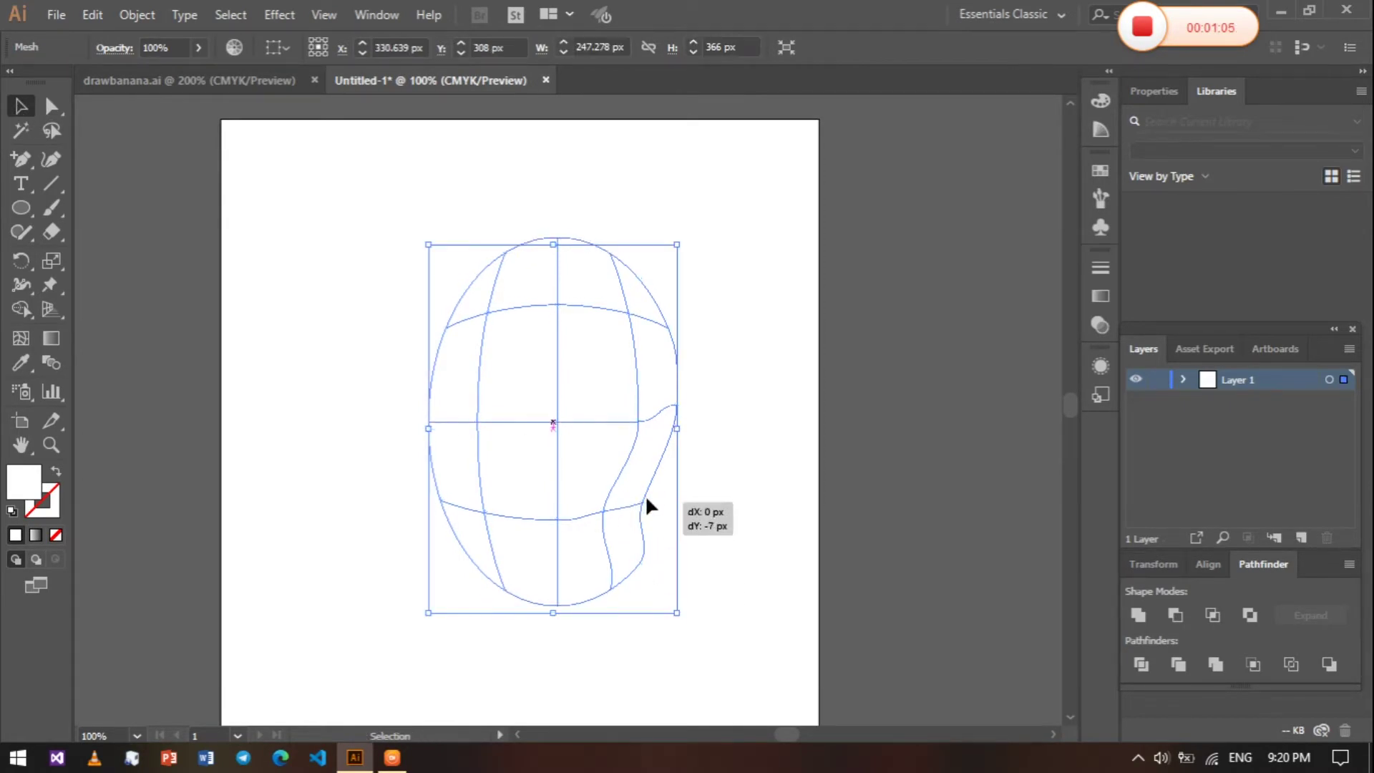
key(a)
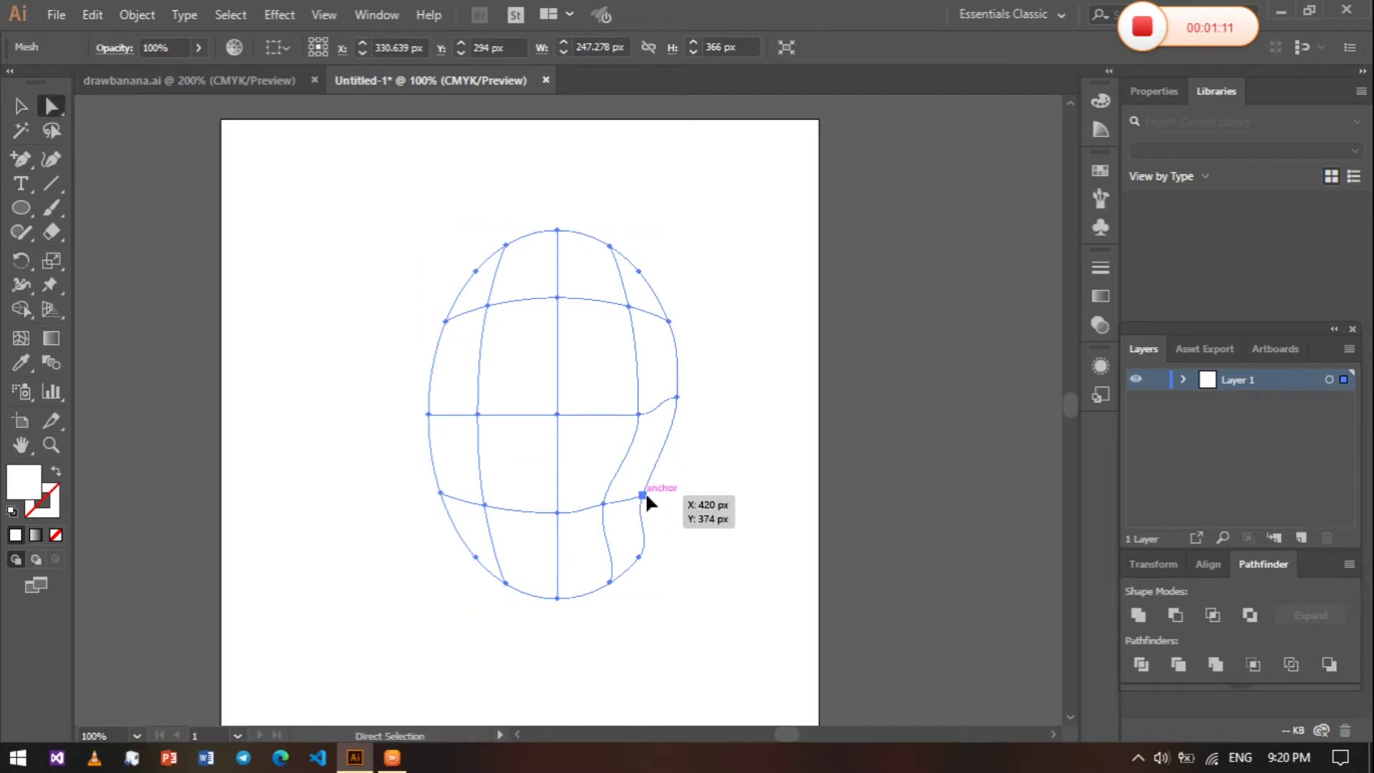
drag(643, 491, 638, 472)
mouse_move(671, 385)
mouse_down()
mouse_move(653, 401)
mouse_move(668, 440)
mouse_move(633, 448)
mouse_up()
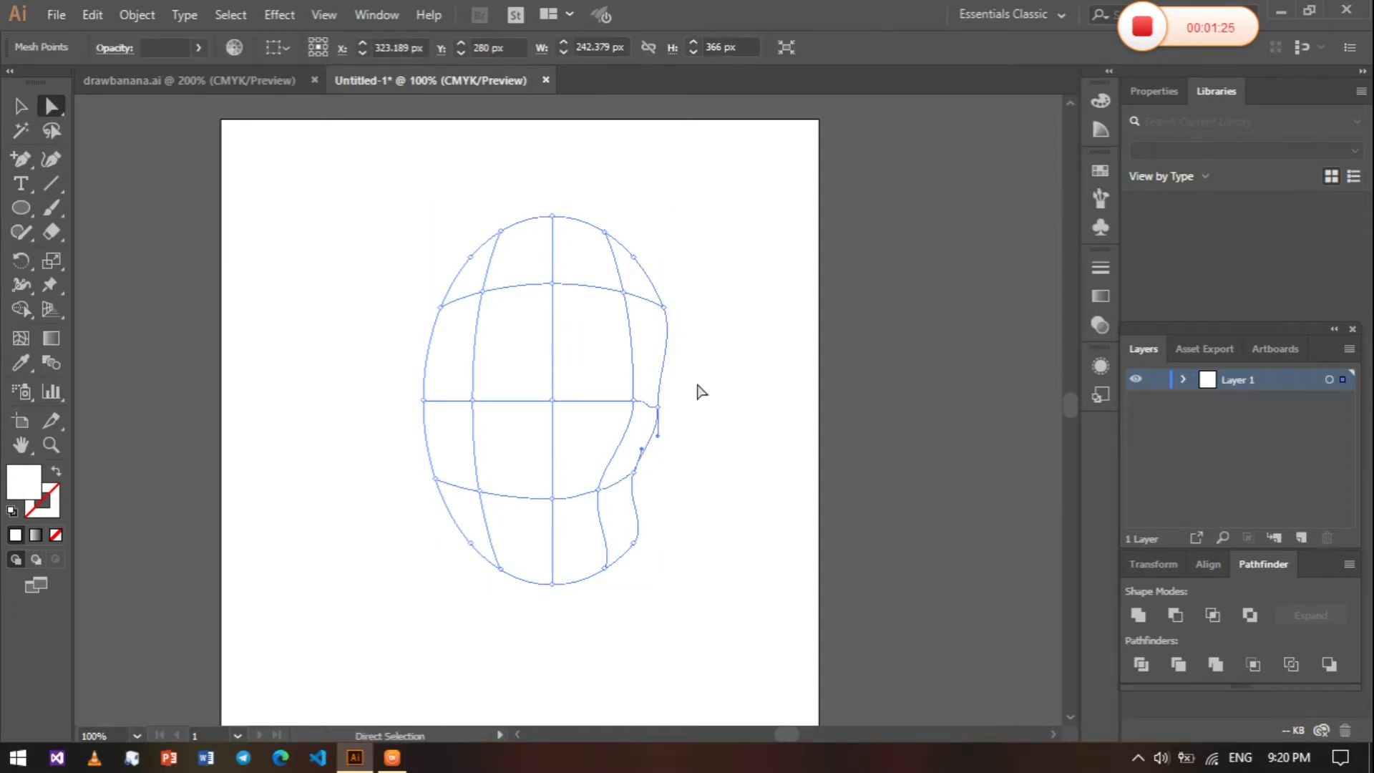
key(ctrl+z)
key(ctrl+z)
click(698, 460)
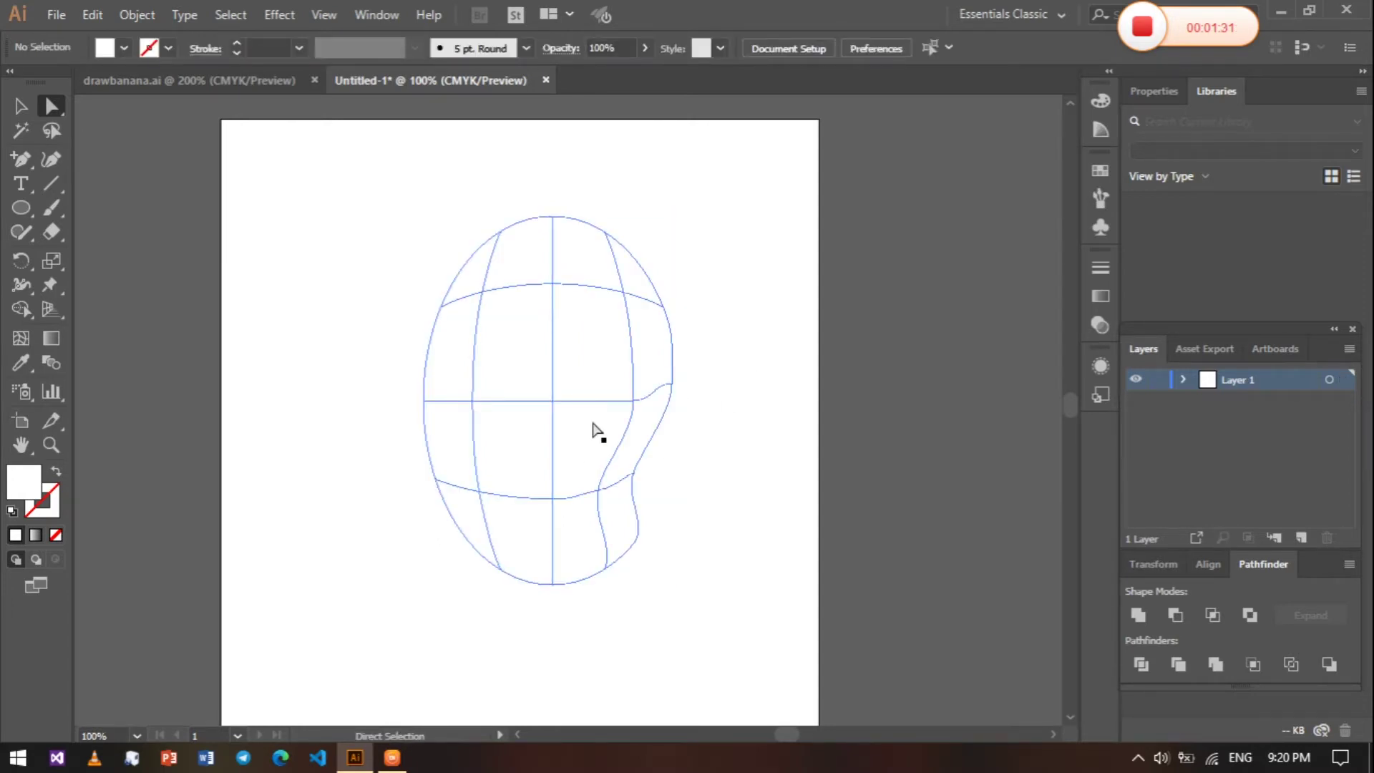
Lasso the right-edge mesh points and colour them orange from the Swatches panel
key(v)
drag(420, 208, 664, 544)
click(50, 131)
drag(658, 293, 633, 580)
mouse_move(634, 266)
mouse_down()
mouse_move(651, 389)
mouse_move(629, 544)
mouse_move(644, 245)
mouse_move(631, 272)
mouse_up()
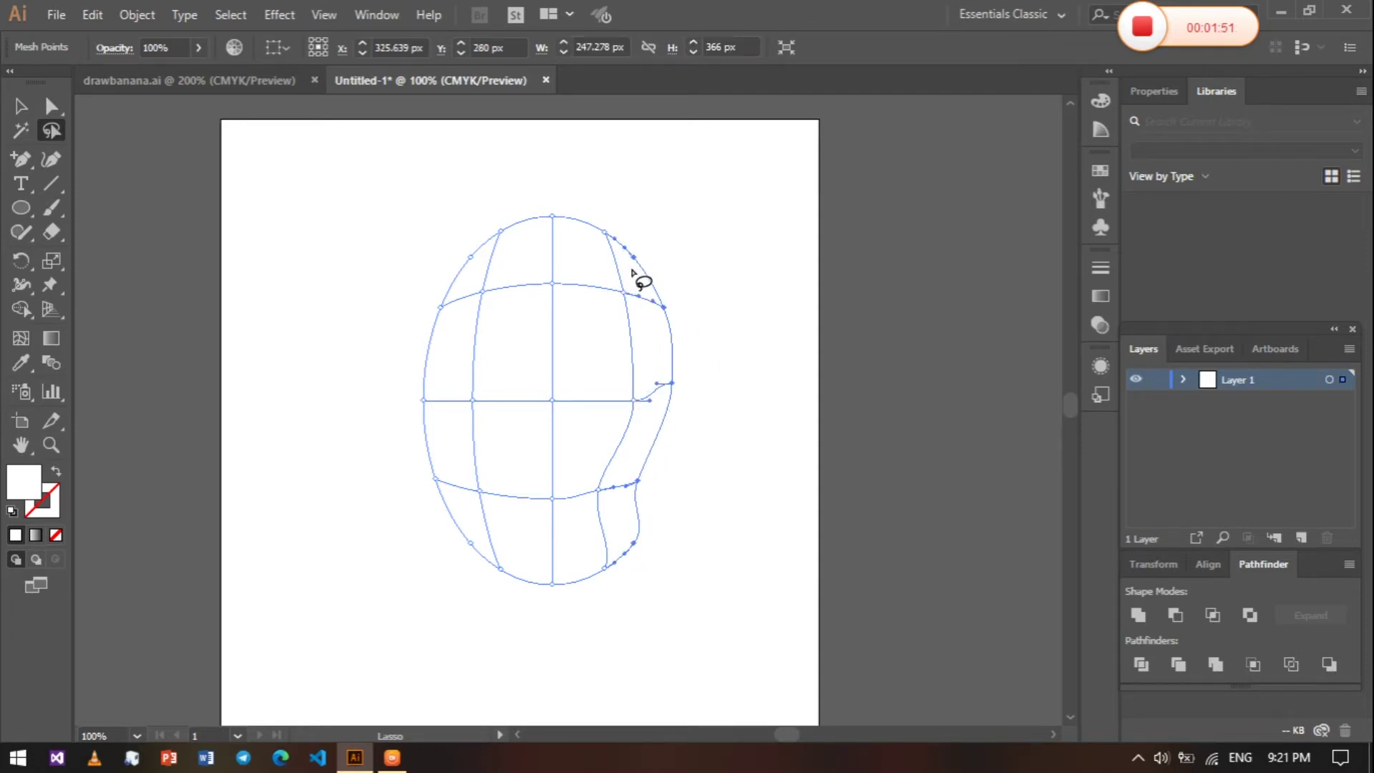
click(1101, 100)
click(1101, 130)
click(1101, 169)
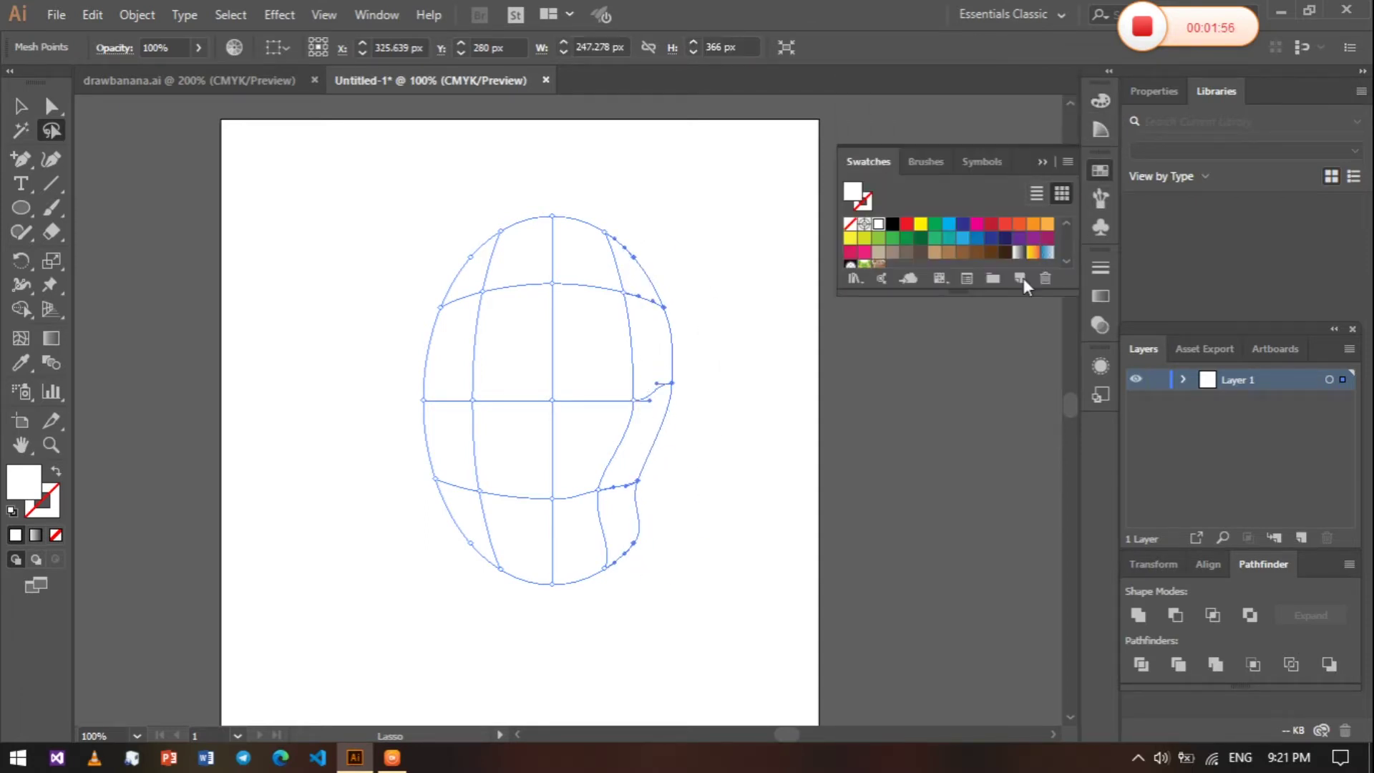
click(1033, 226)
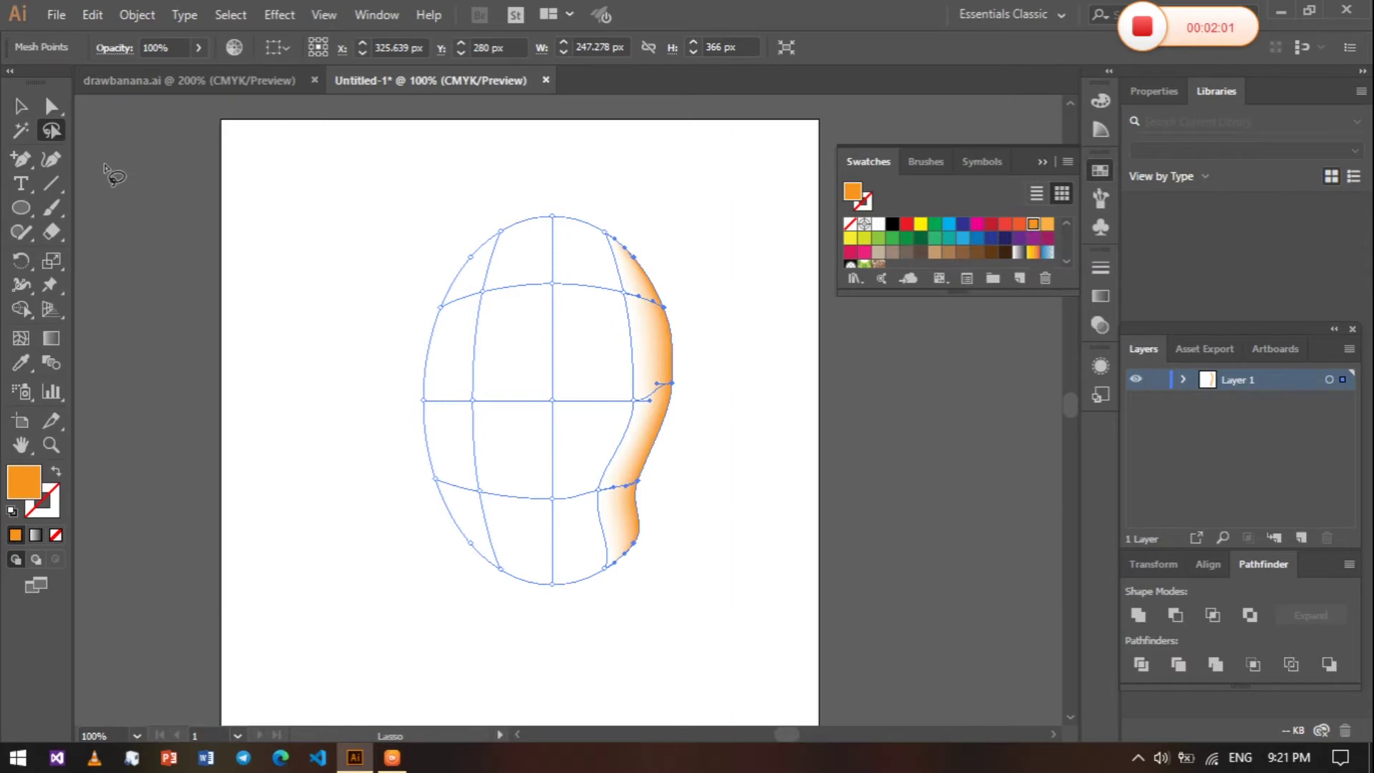
Colour the left-edge mesh points light orange, keeping them selected
drag(481, 281, 478, 307)
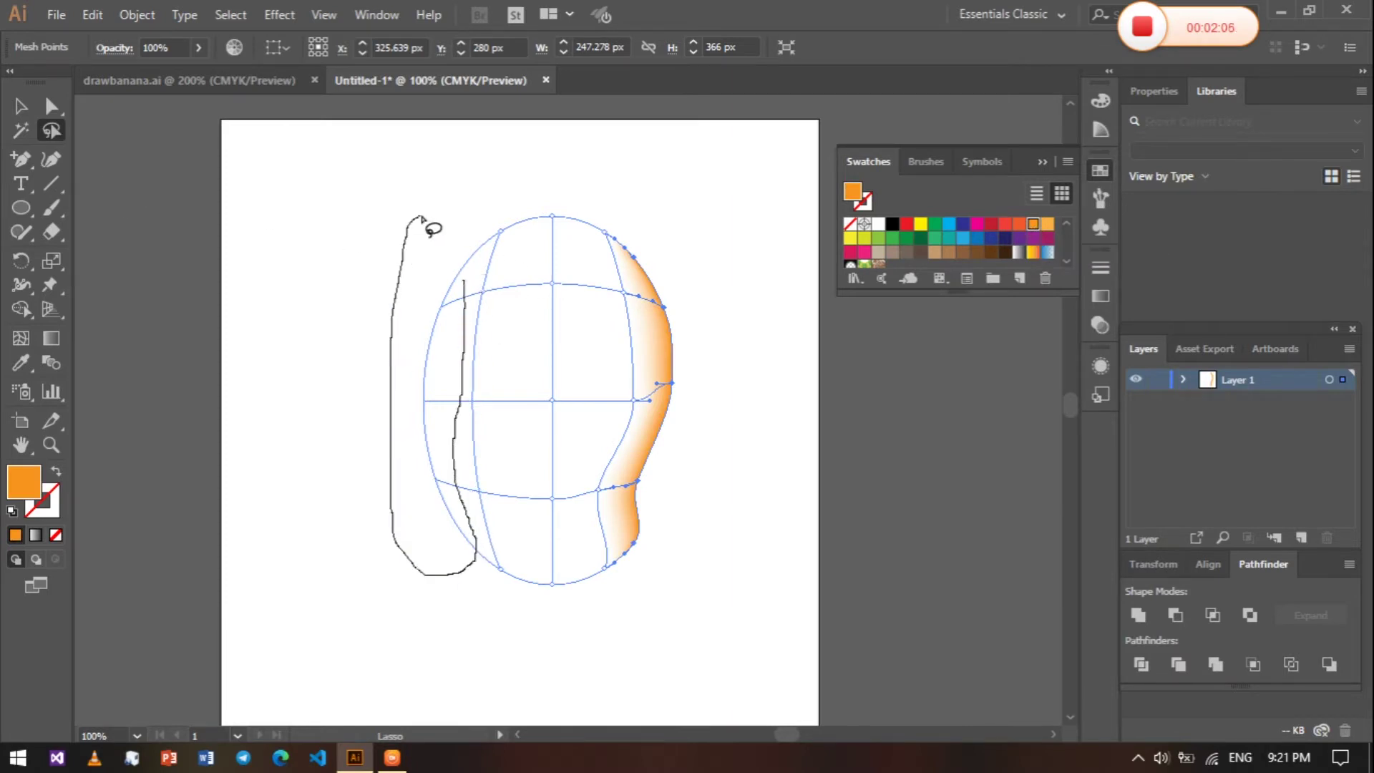
click(1046, 224)
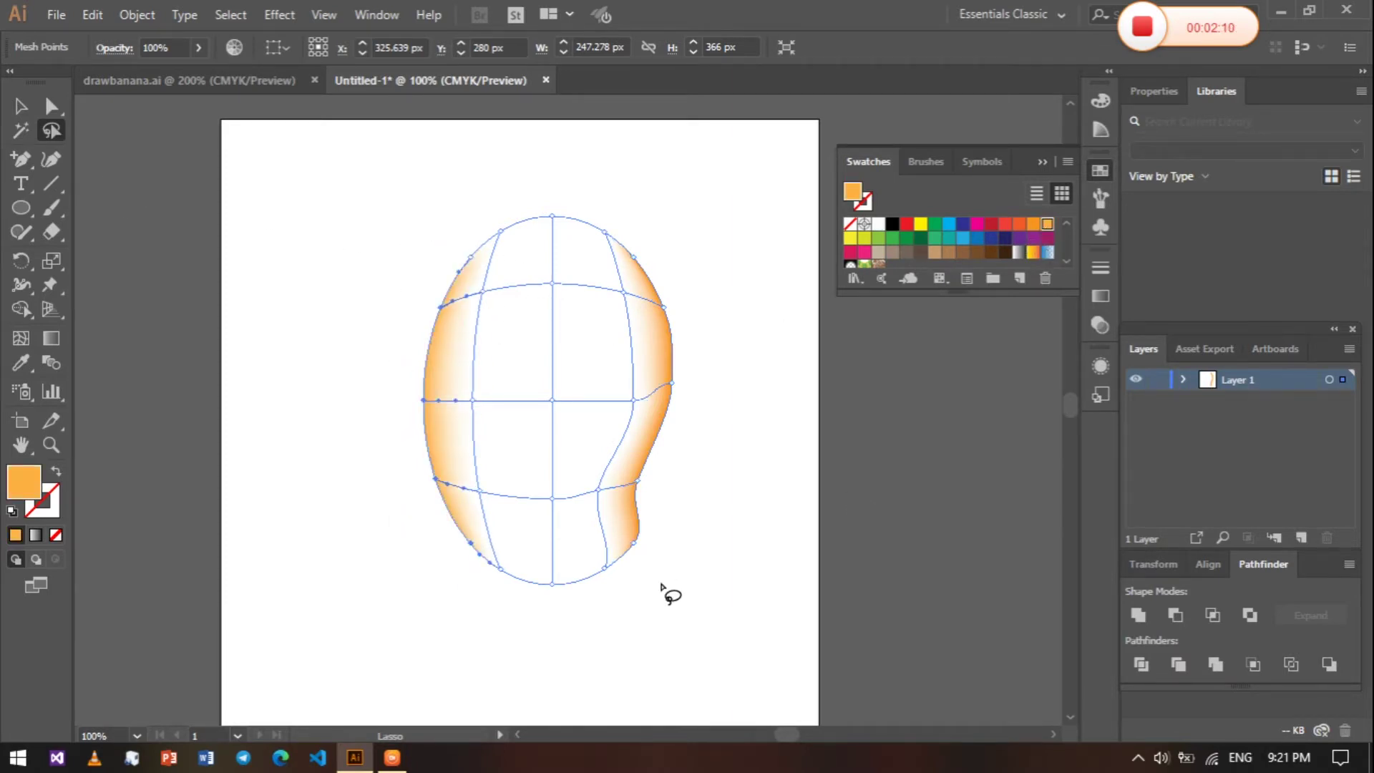
mouse_move(506, 565)
mouse_down()
mouse_move(591, 565)
mouse_move(512, 577)
mouse_up()
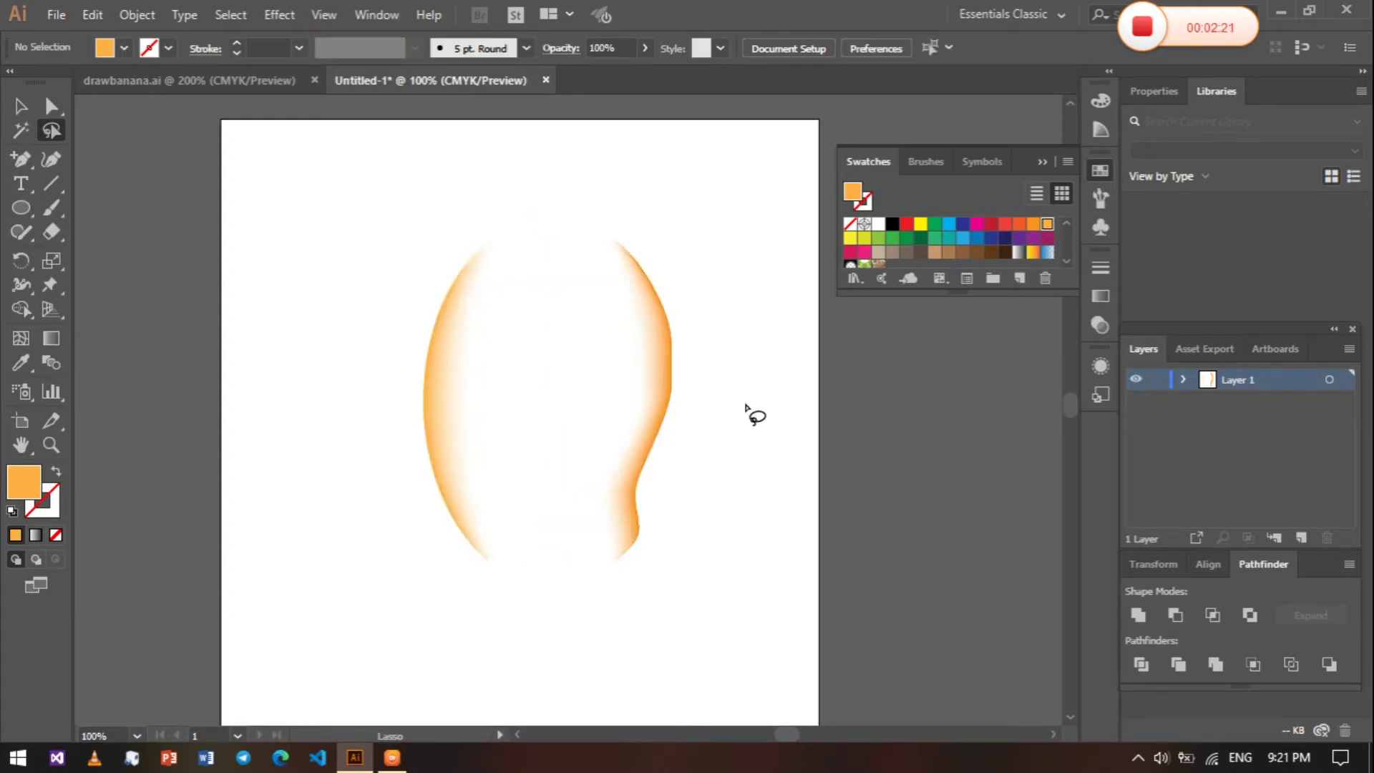
key(ctrl+z)
key(ctrl+z)
mouse_move(475, 298)
mouse_down()
mouse_move(423, 261)
mouse_move(469, 259)
mouse_up()
Recolour the left edge orange and shade the bottom mesh points tan, then deselect
click(1047, 224)
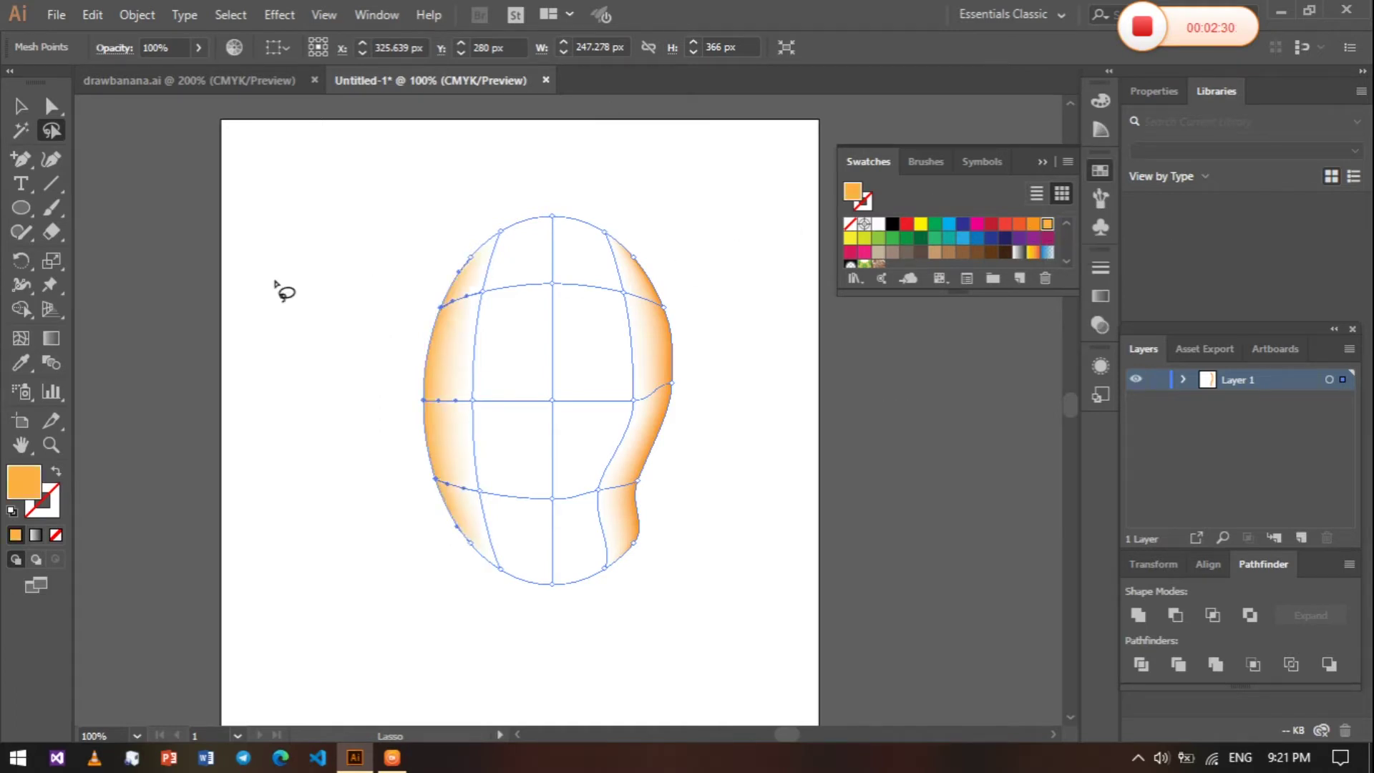
drag(624, 608, 608, 605)
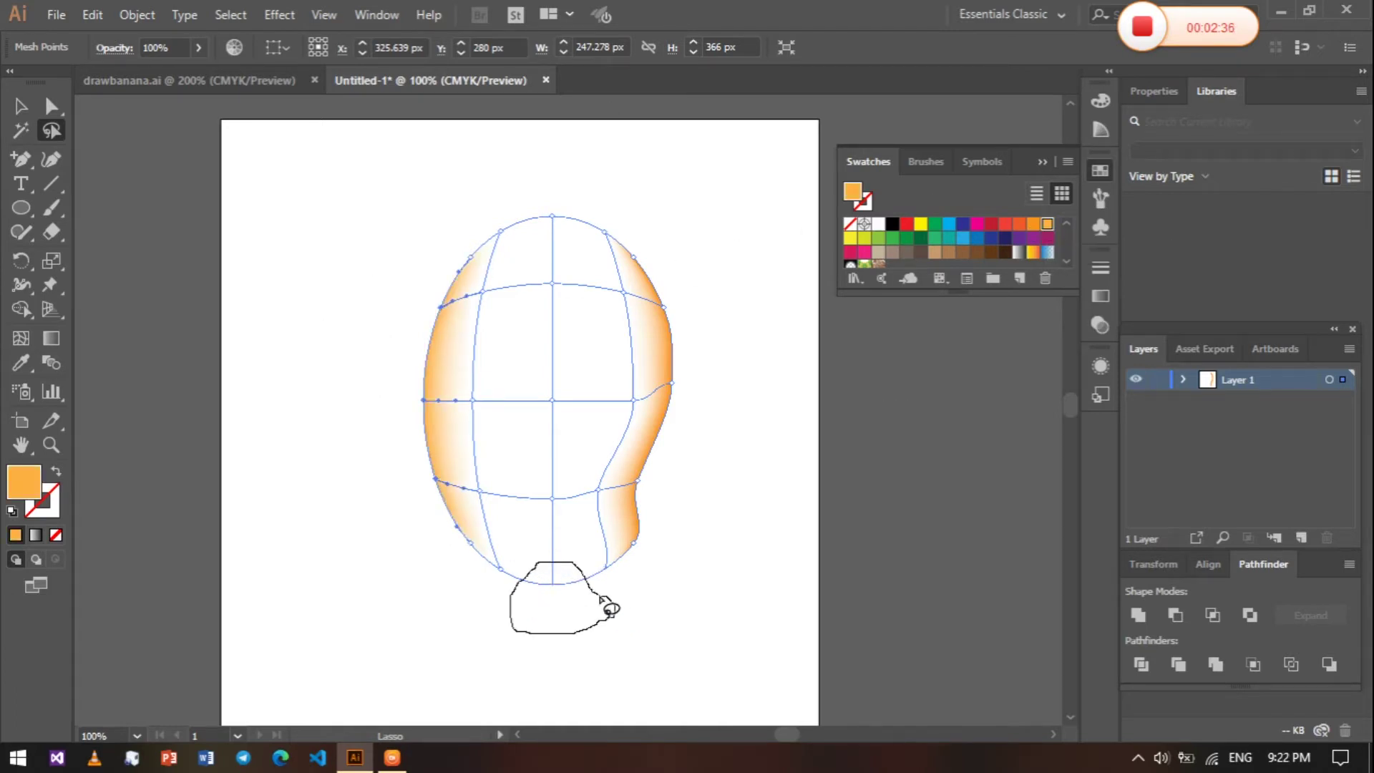
click(991, 226)
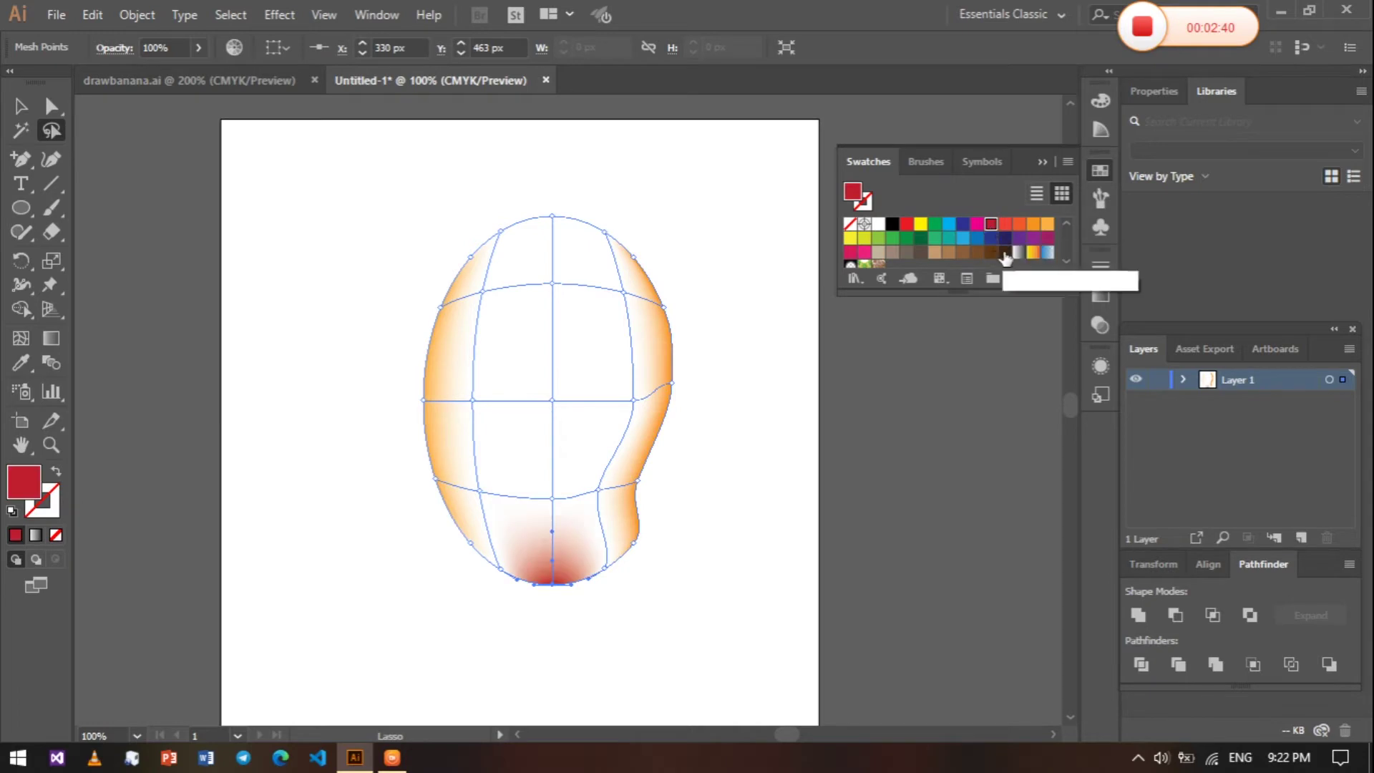
click(949, 253)
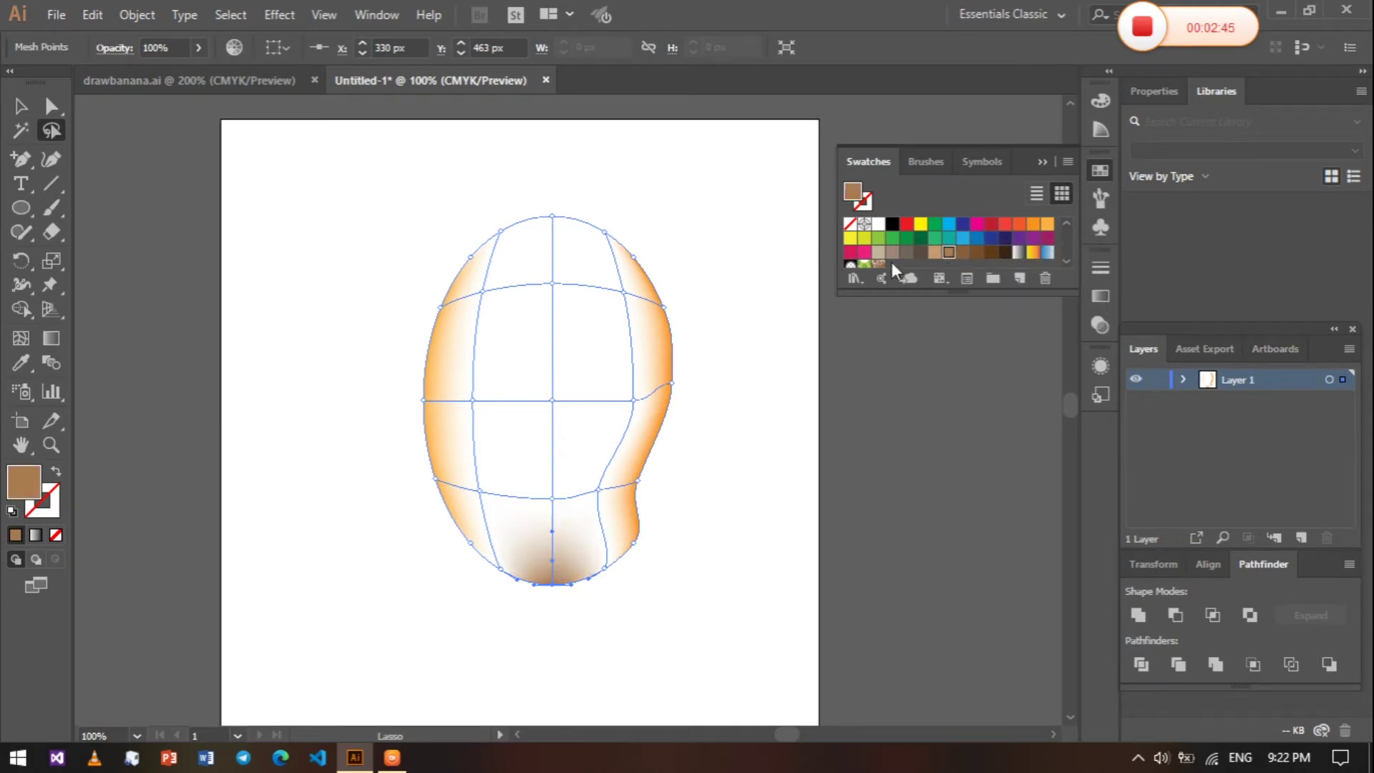
click(935, 252)
click(20, 105)
click(51, 130)
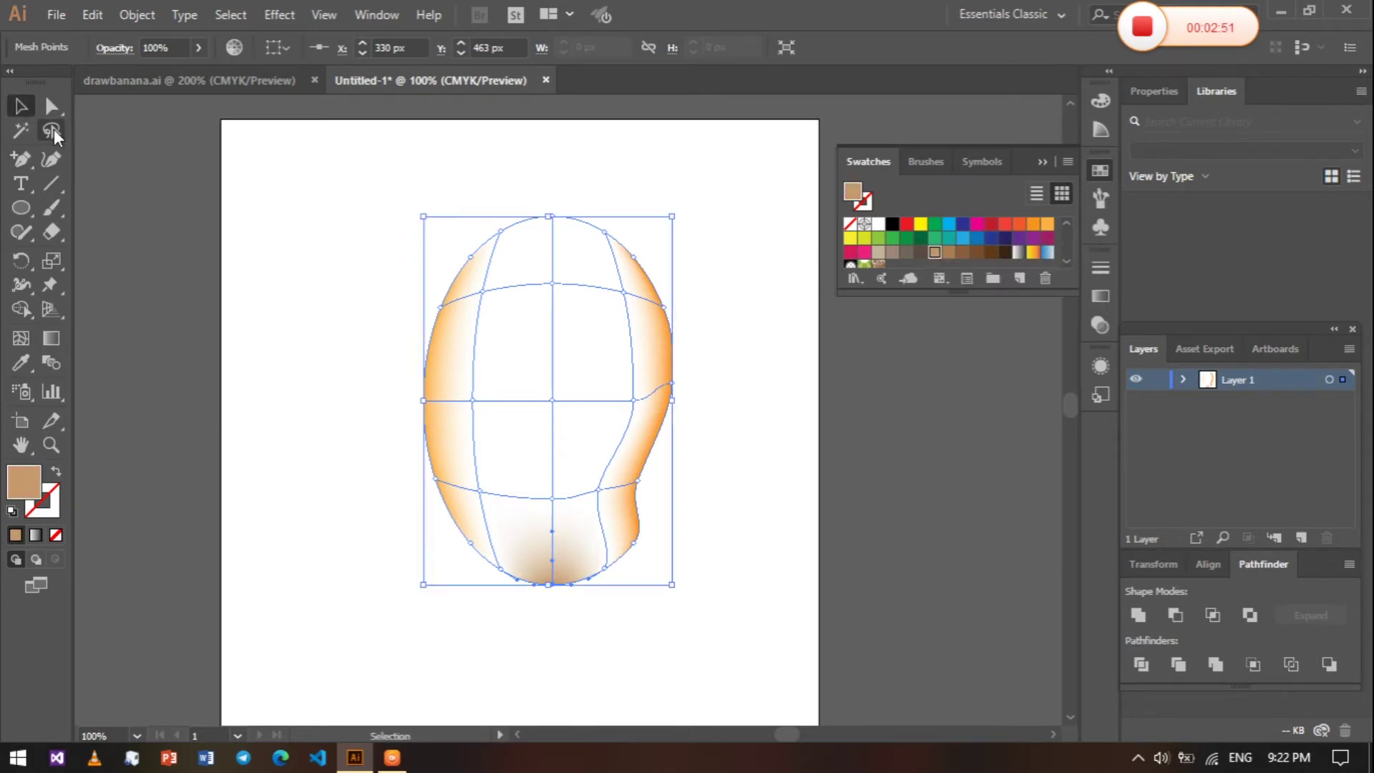
click(484, 293)
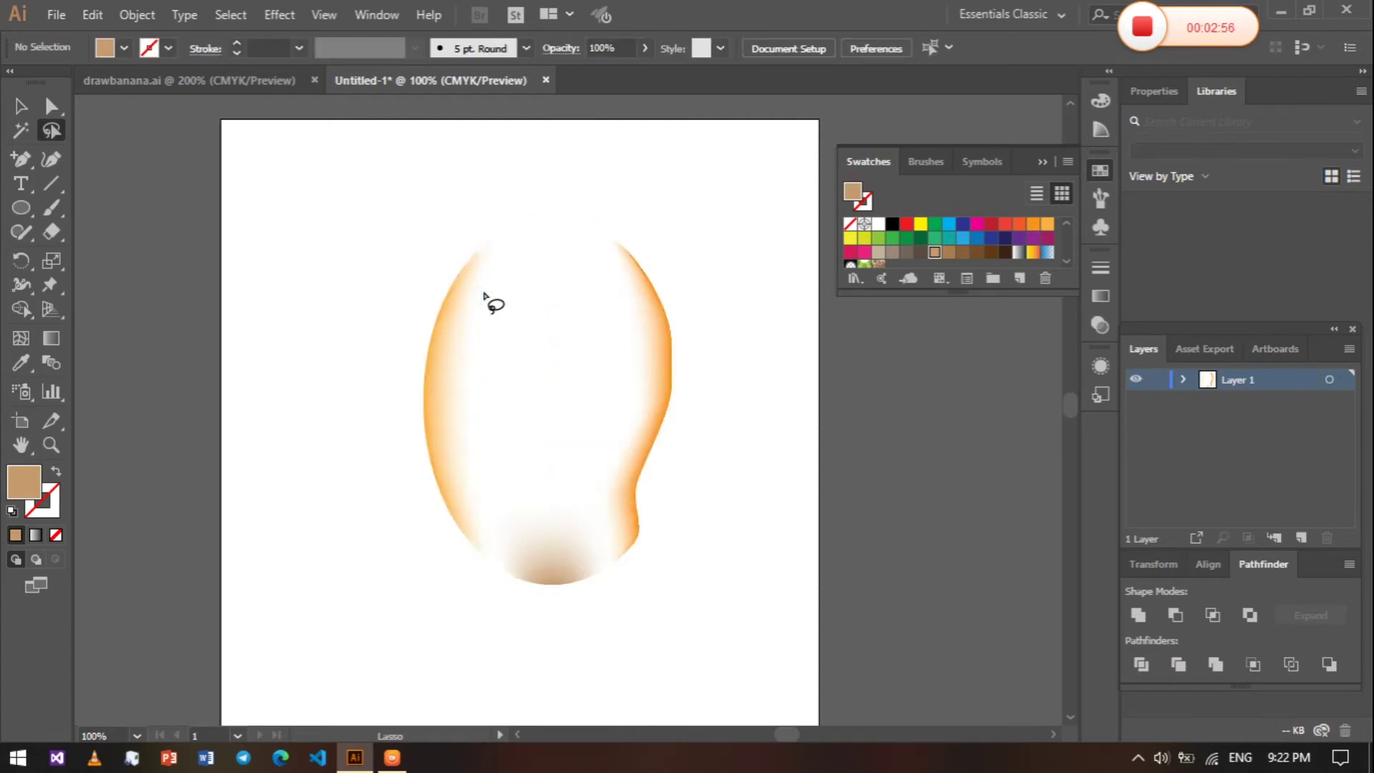
Try selecting the upper-left mesh points with Direct Selection and the Lasso
key(a)
click(482, 291)
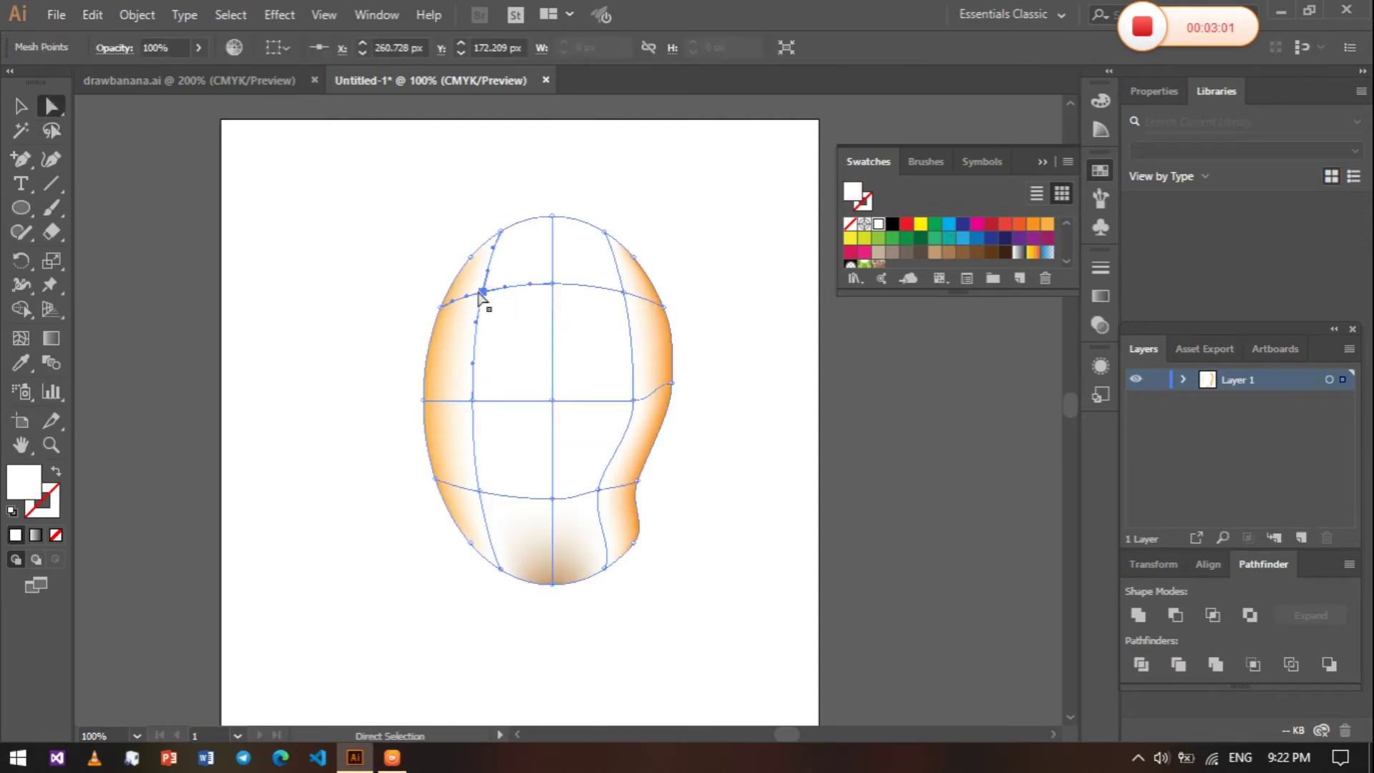
key(q)
click(483, 293)
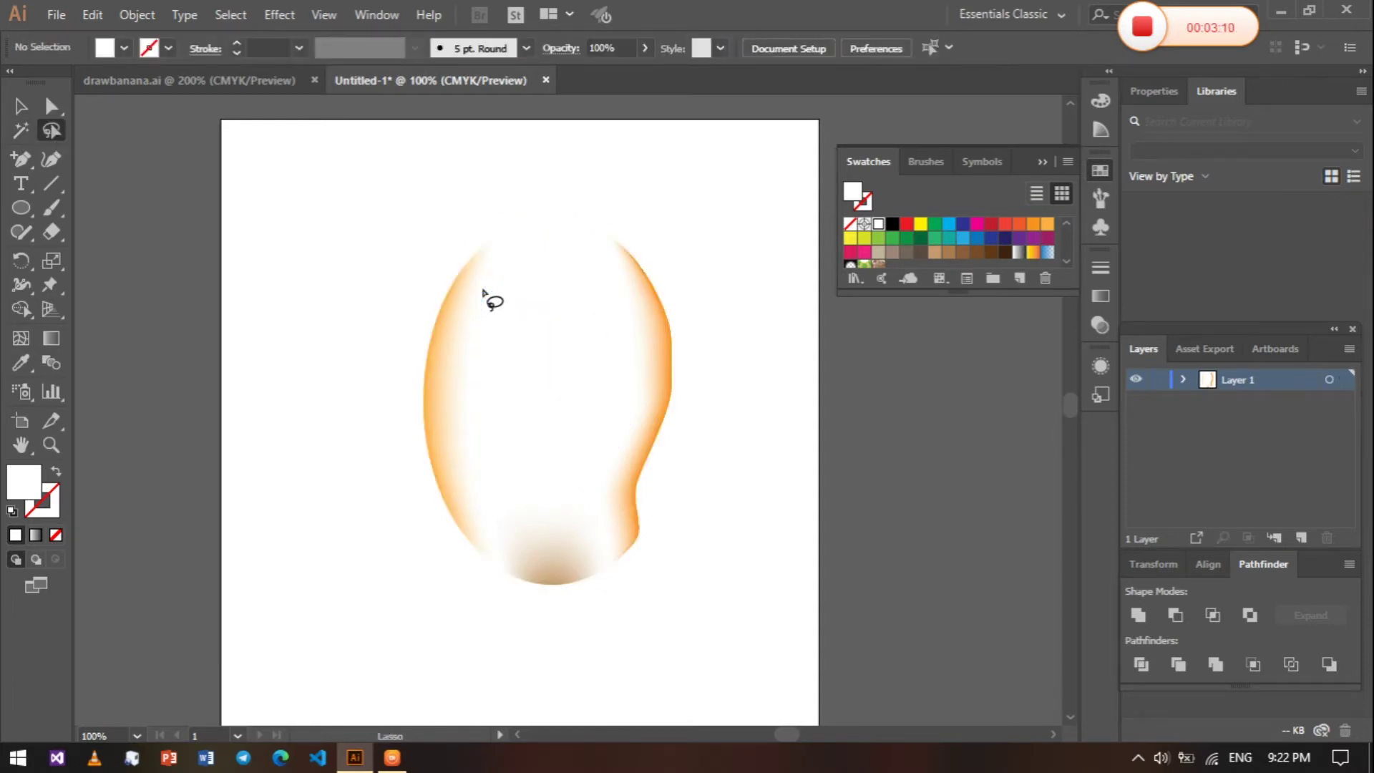
drag(483, 292, 484, 297)
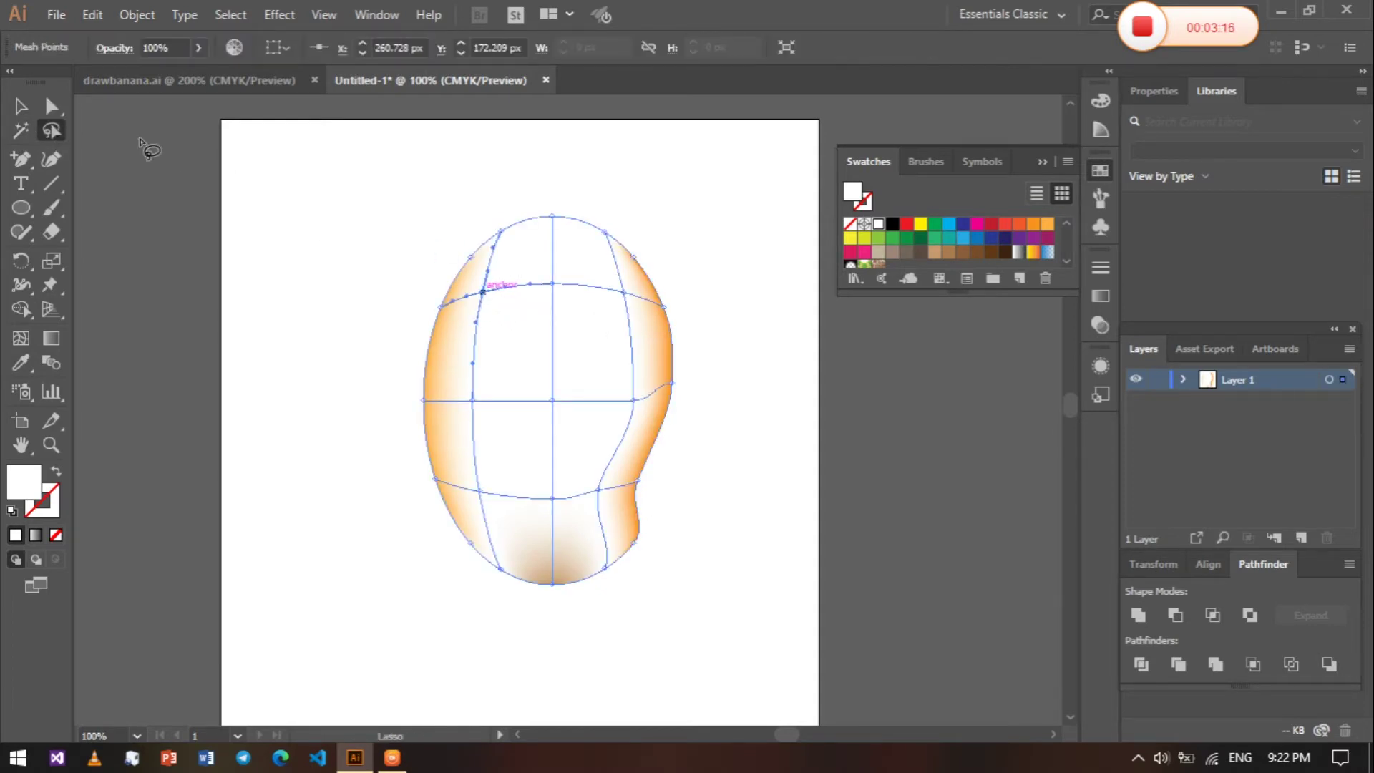
drag(475, 294, 477, 261)
click(51, 107)
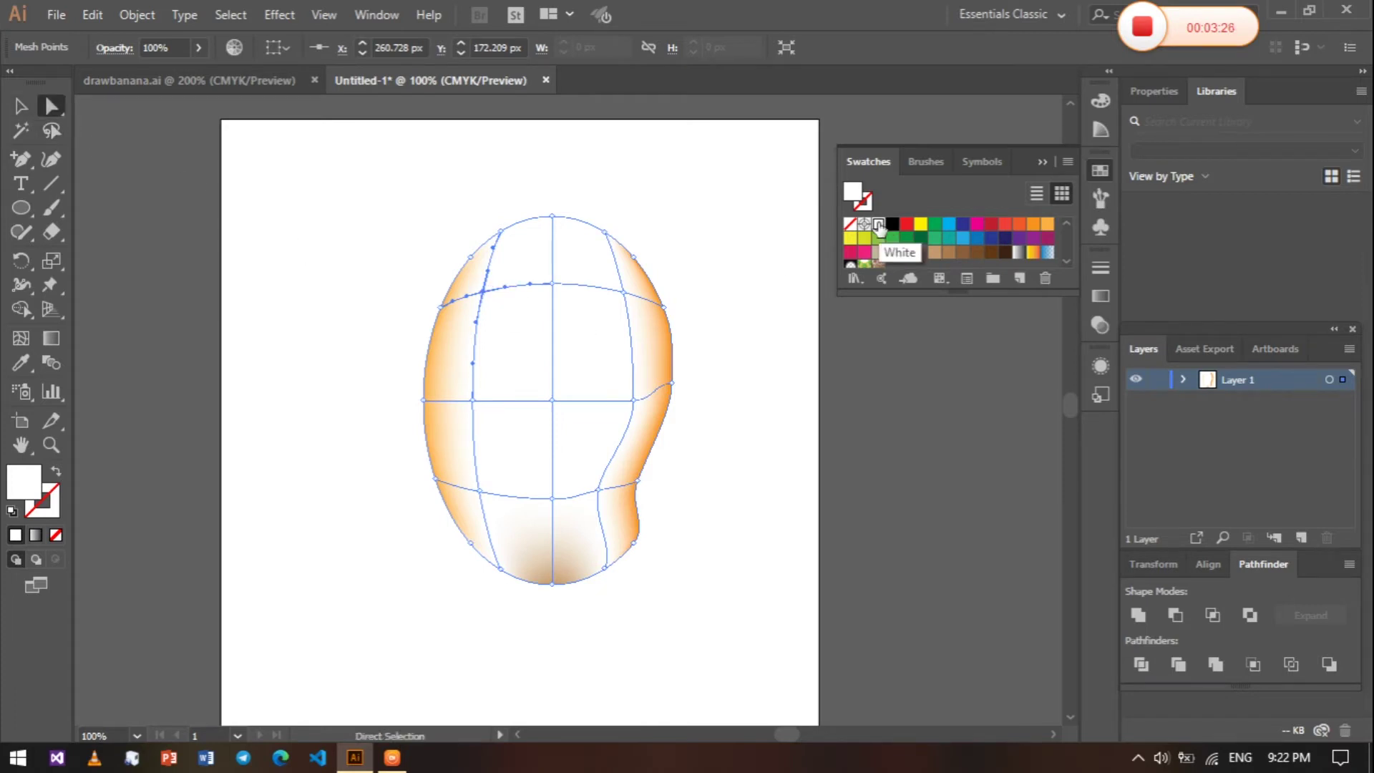
click(706, 347)
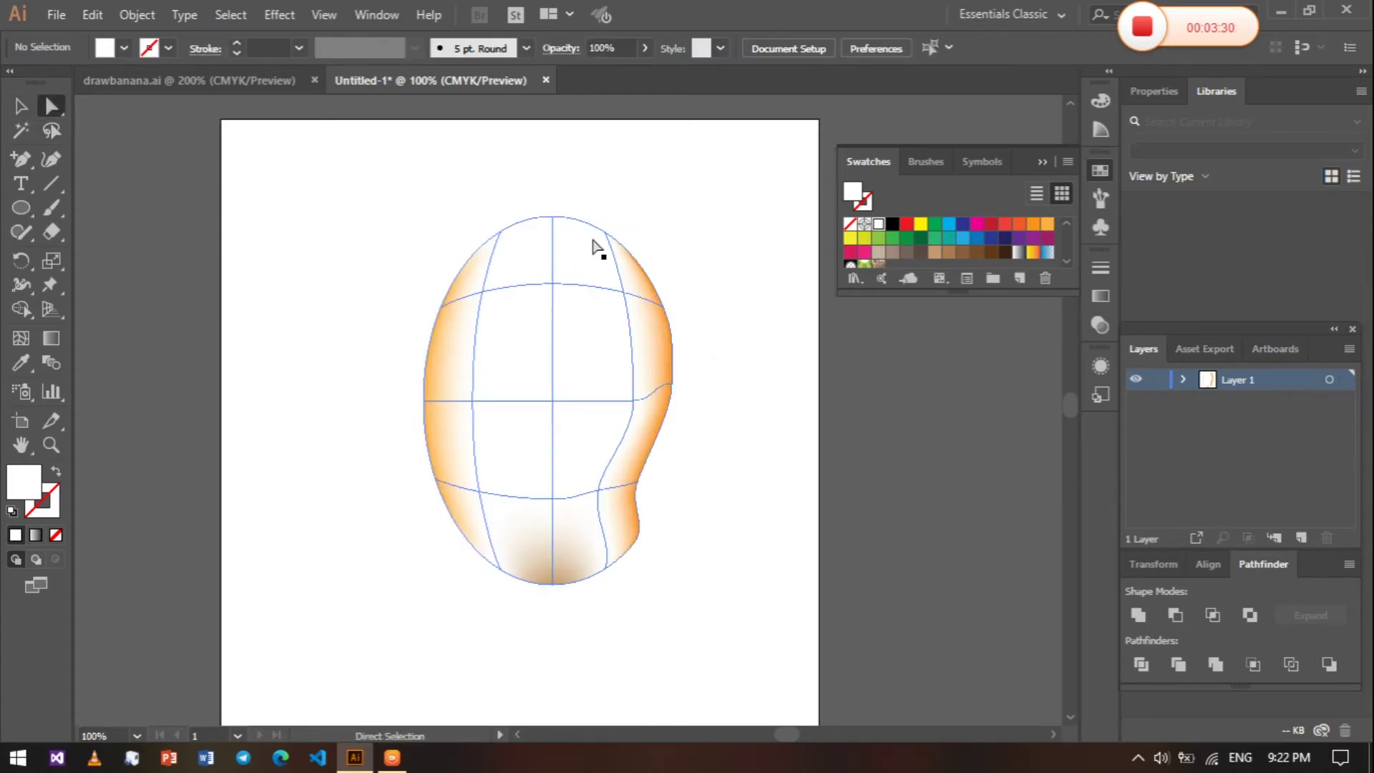
click(51, 131)
Lasso the top mesh points and colour them orange instead of green, then deselect
mouse_move(486, 199)
mouse_down()
mouse_move(501, 182)
mouse_move(487, 204)
mouse_up()
click(934, 238)
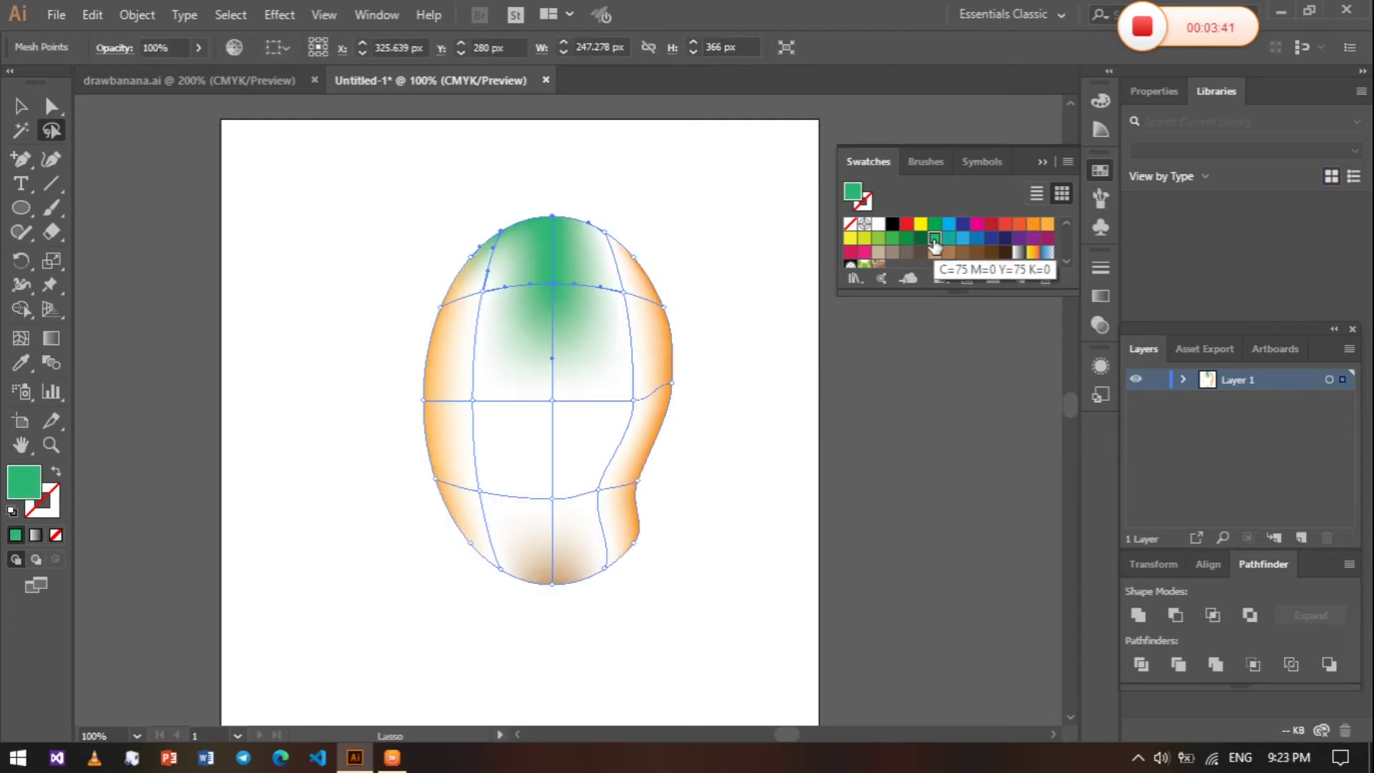
click(1019, 224)
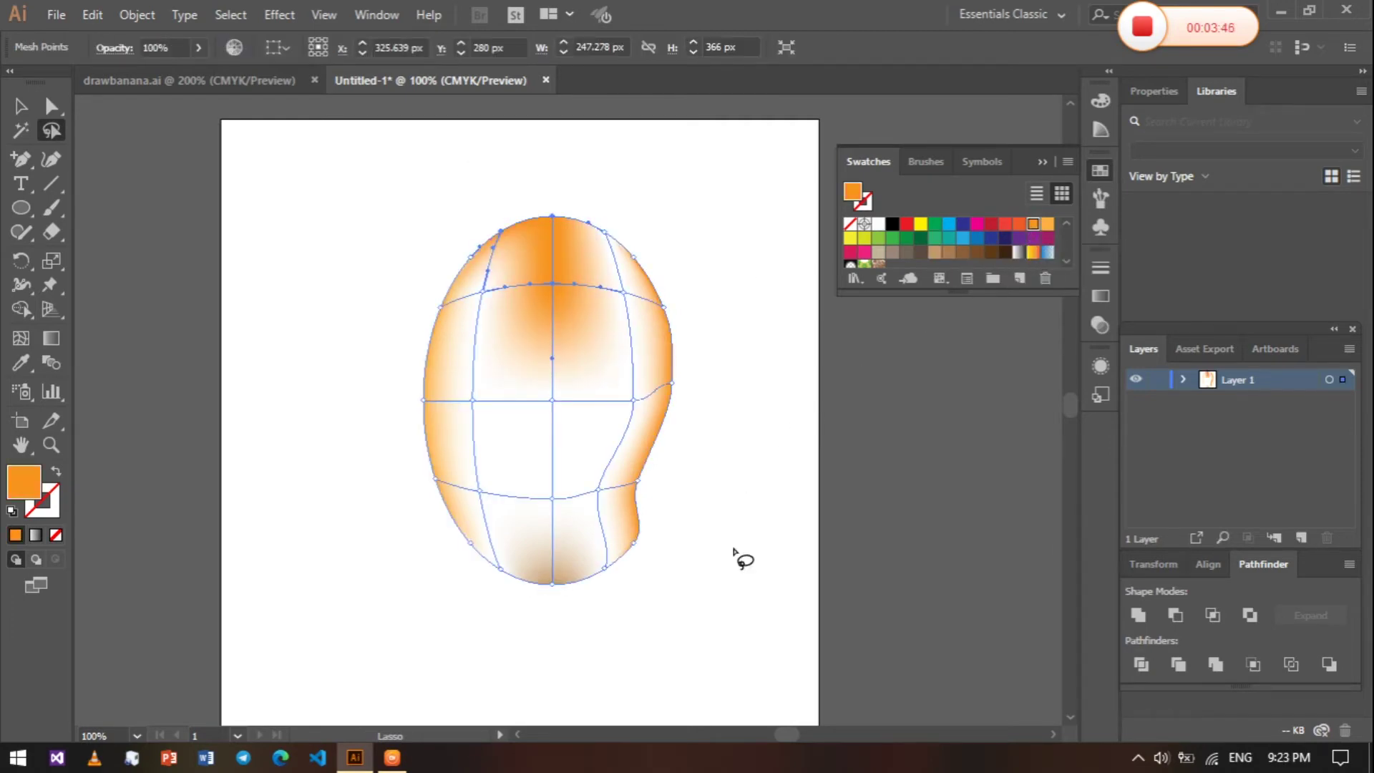
key(v)
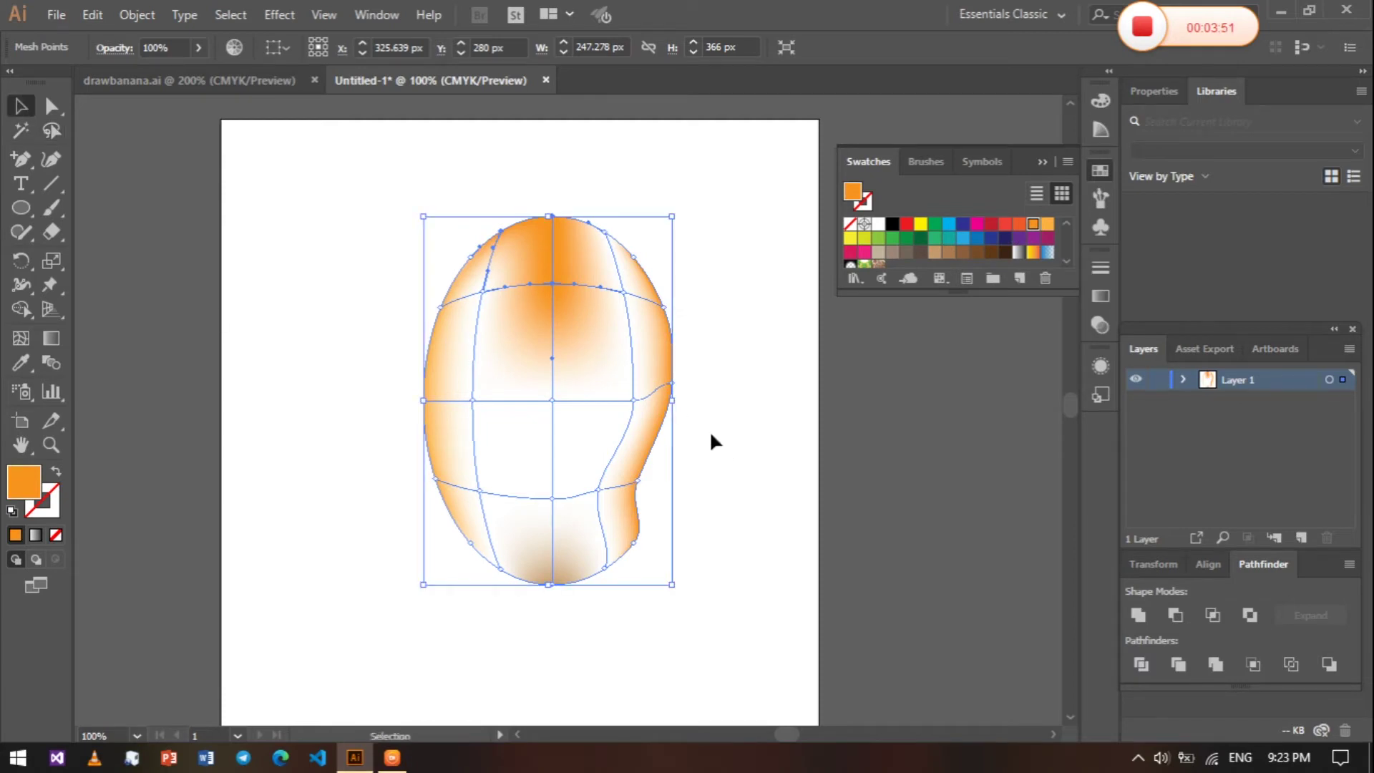
click(732, 583)
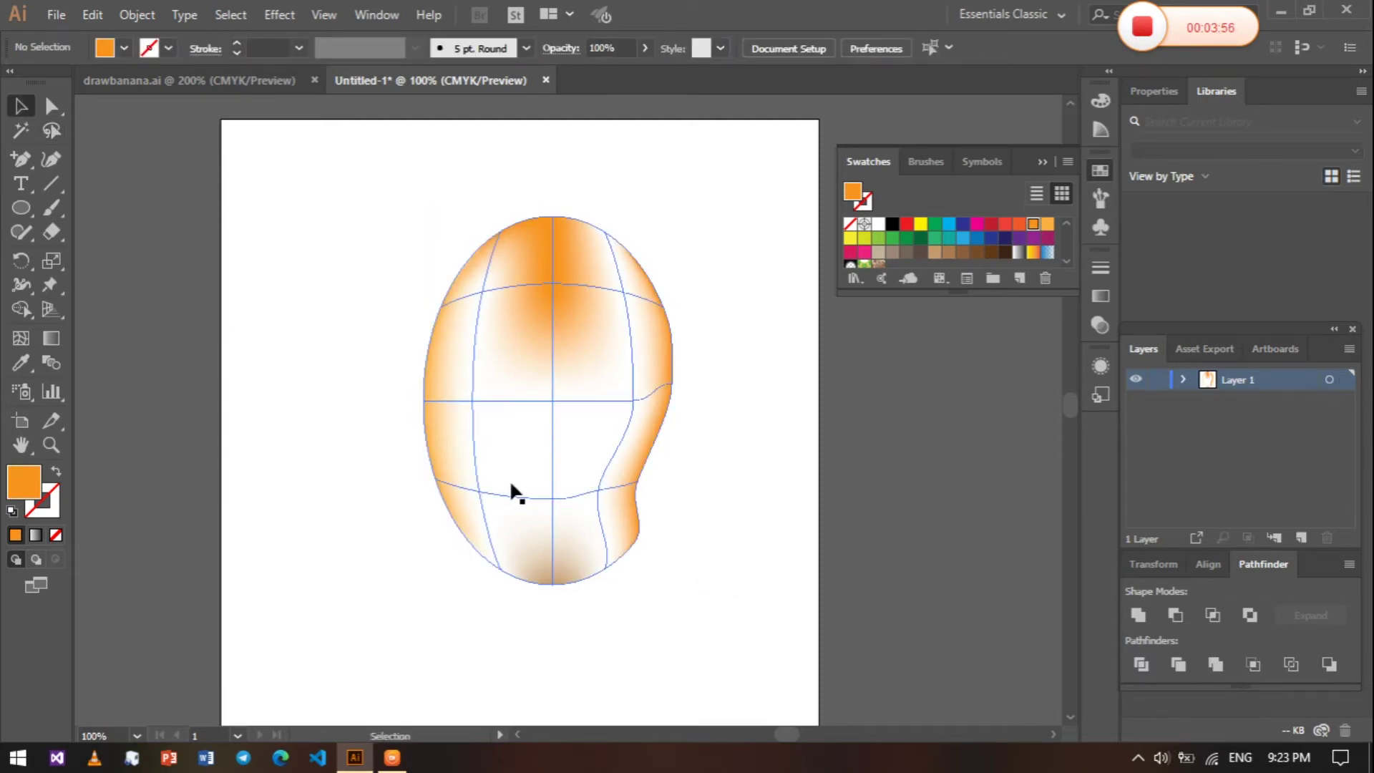
key(q)
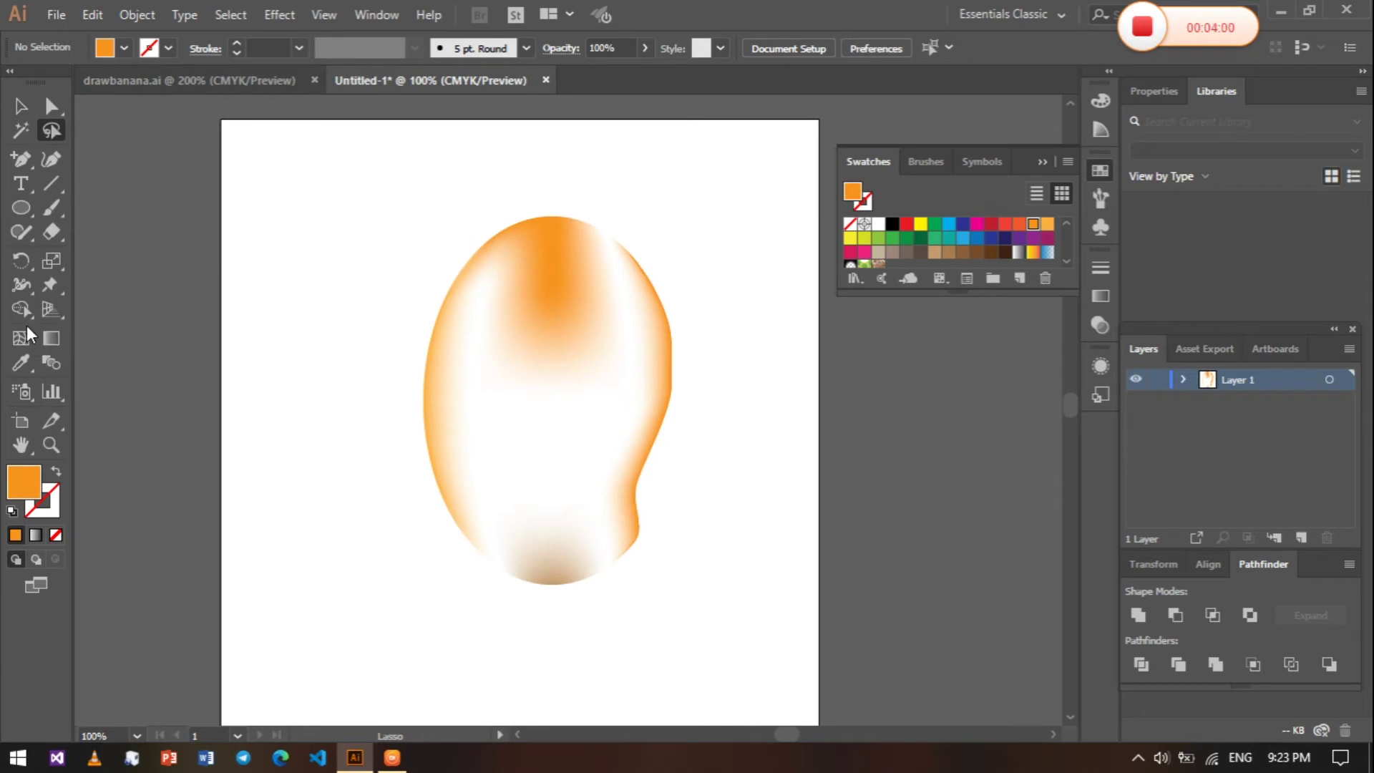
Sample a colour from the mango with the Eyedropper and select the mesh object
click(22, 362)
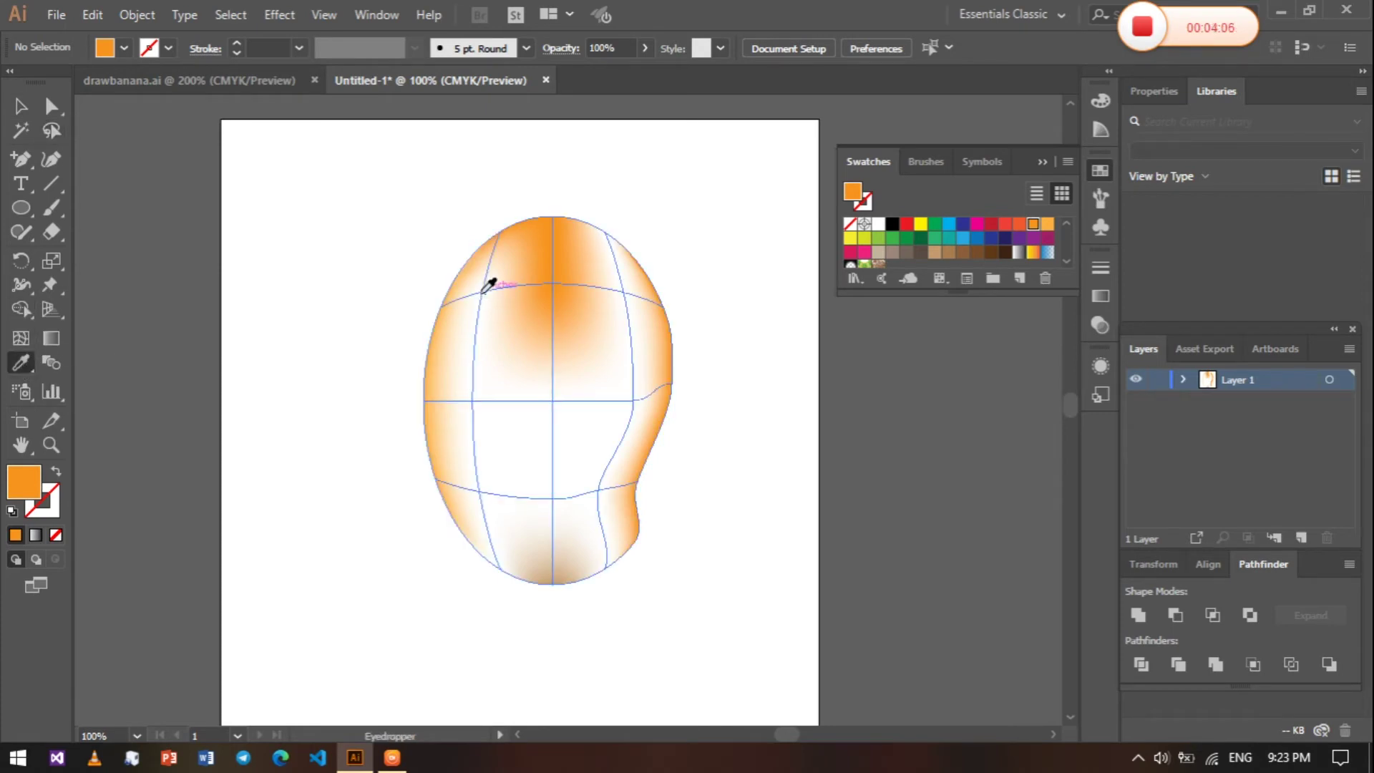
click(489, 285)
key(shift+m)
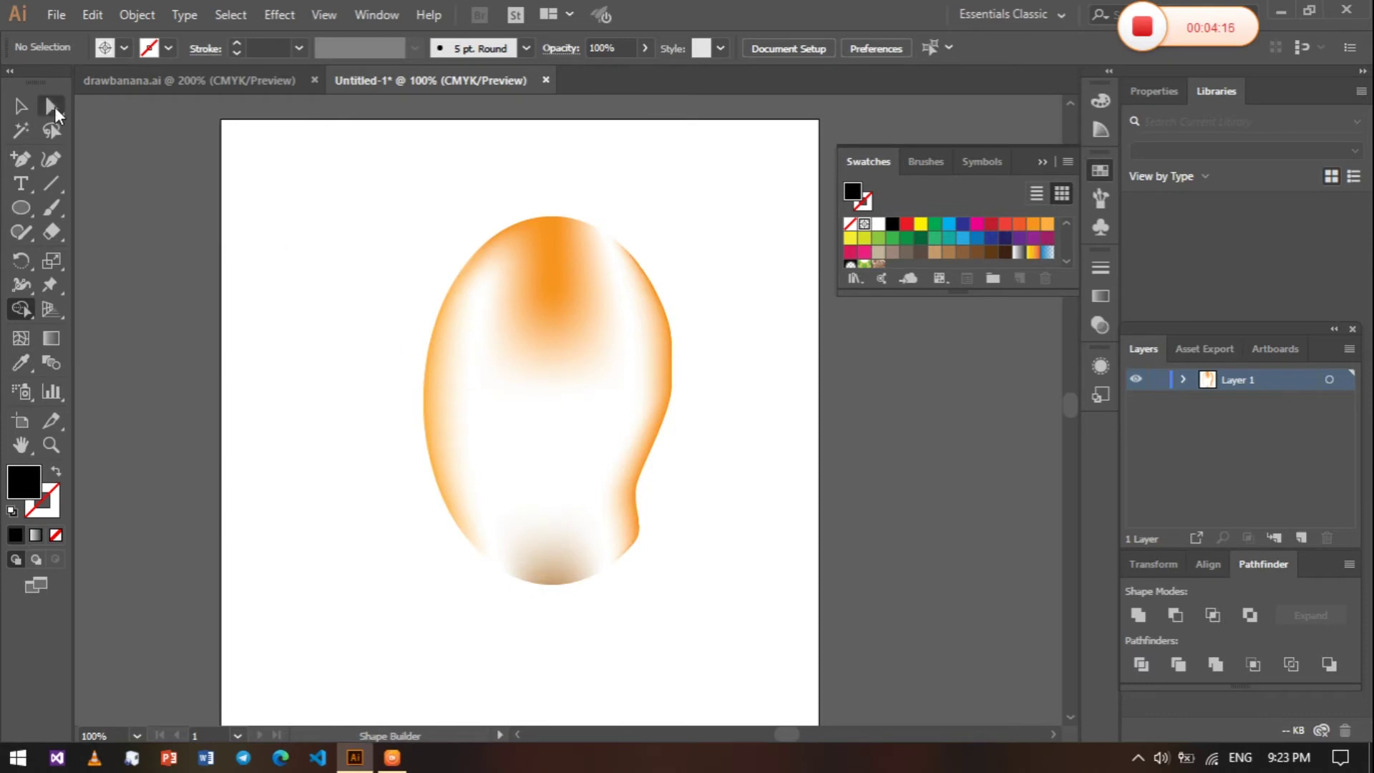
key(v)
drag(352, 178, 738, 543)
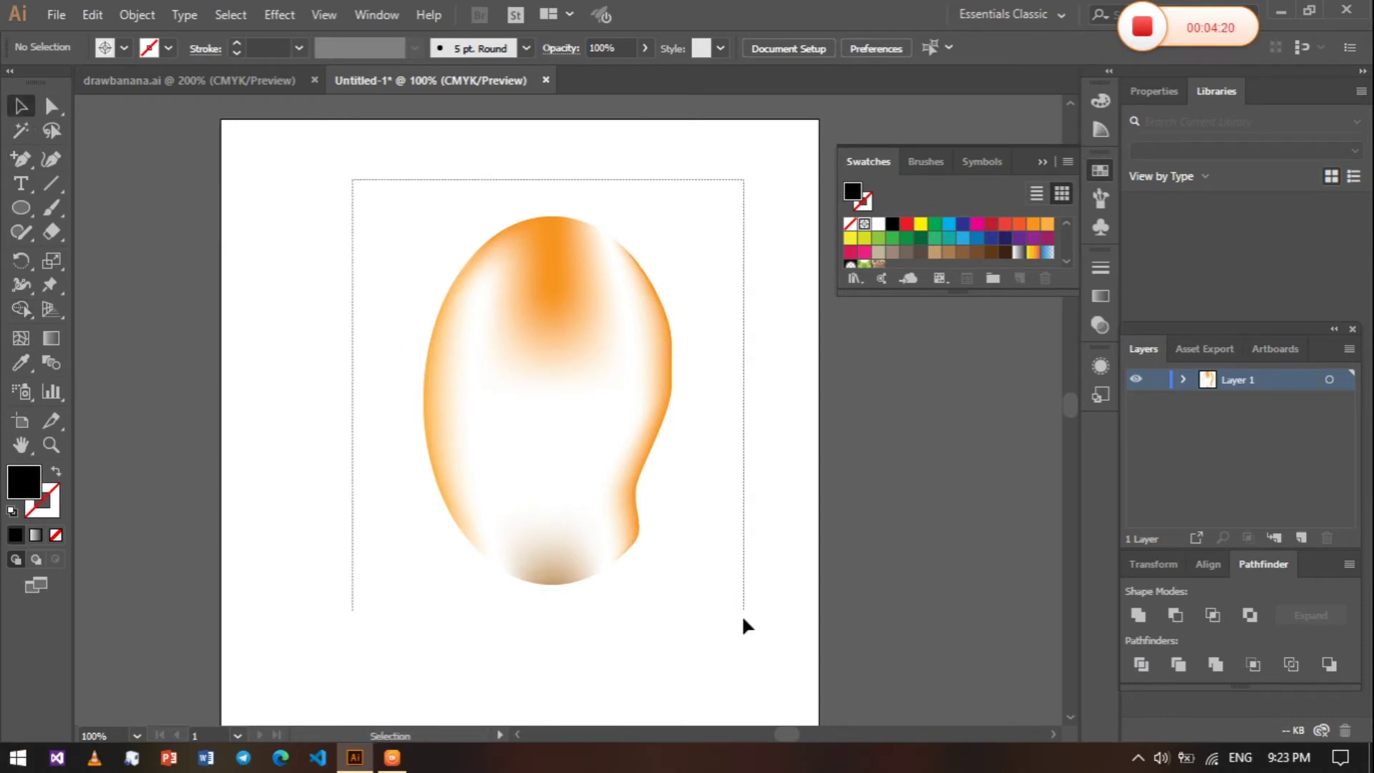
click(21, 309)
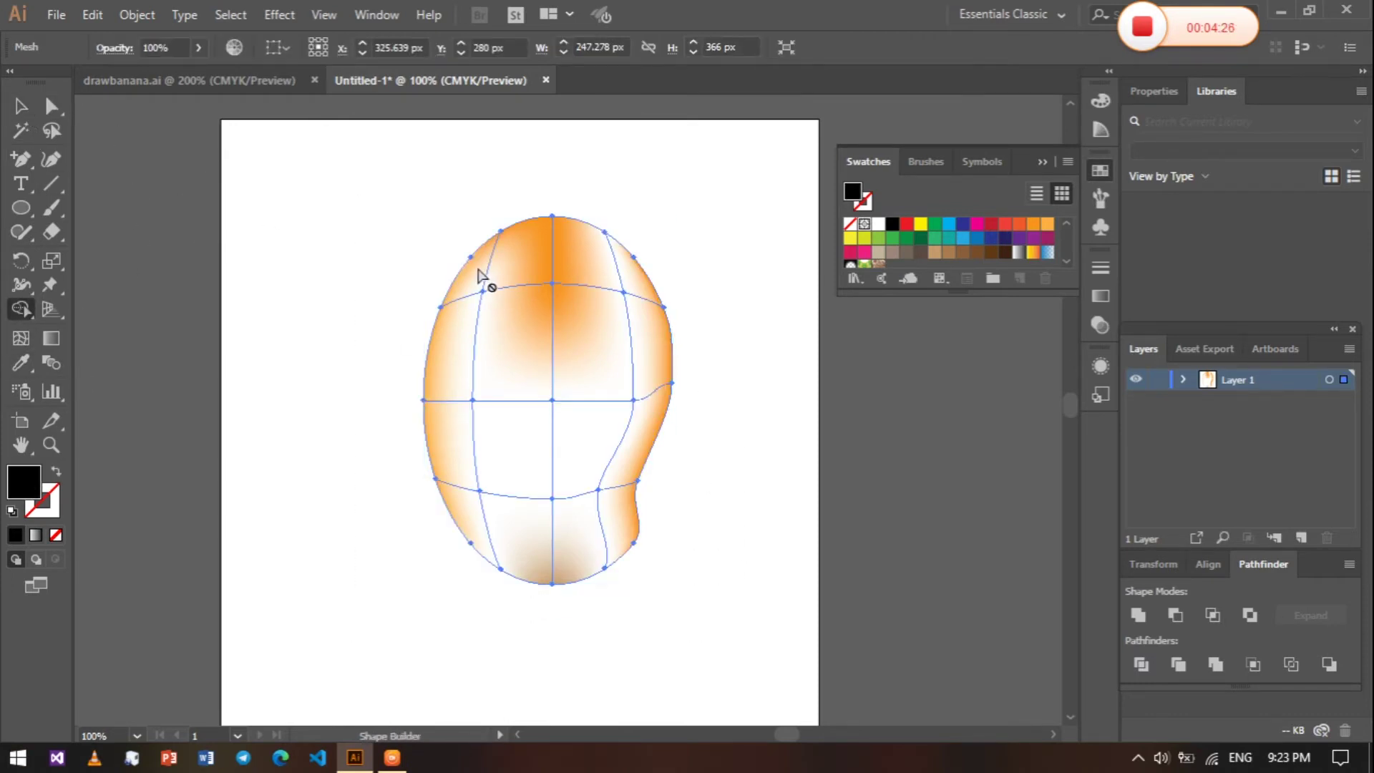
drag(20, 311, 136, 316)
Add a mesh point on the mango's upper left, then reselect the mesh
key(u)
click(484, 290)
key(v)
click(423, 270)
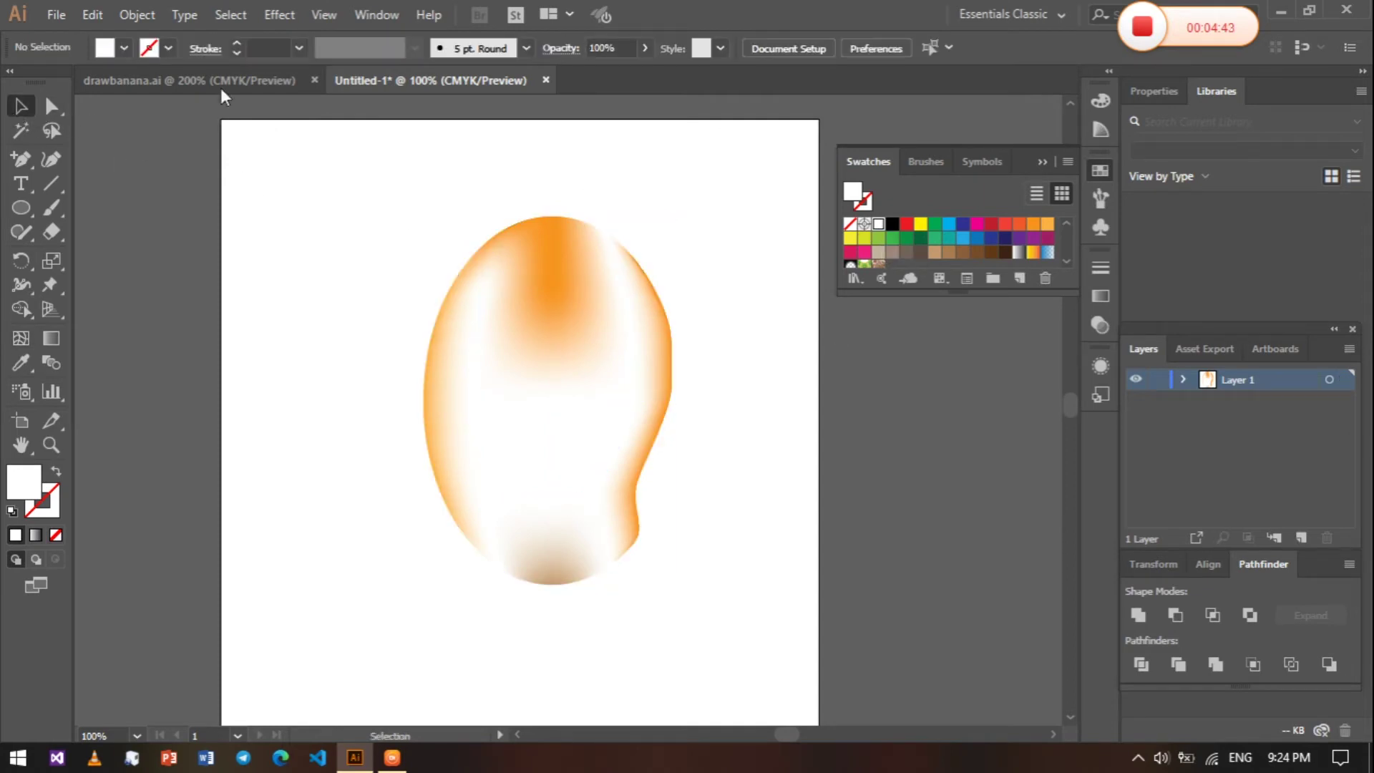
click(48, 104)
drag(347, 181, 705, 637)
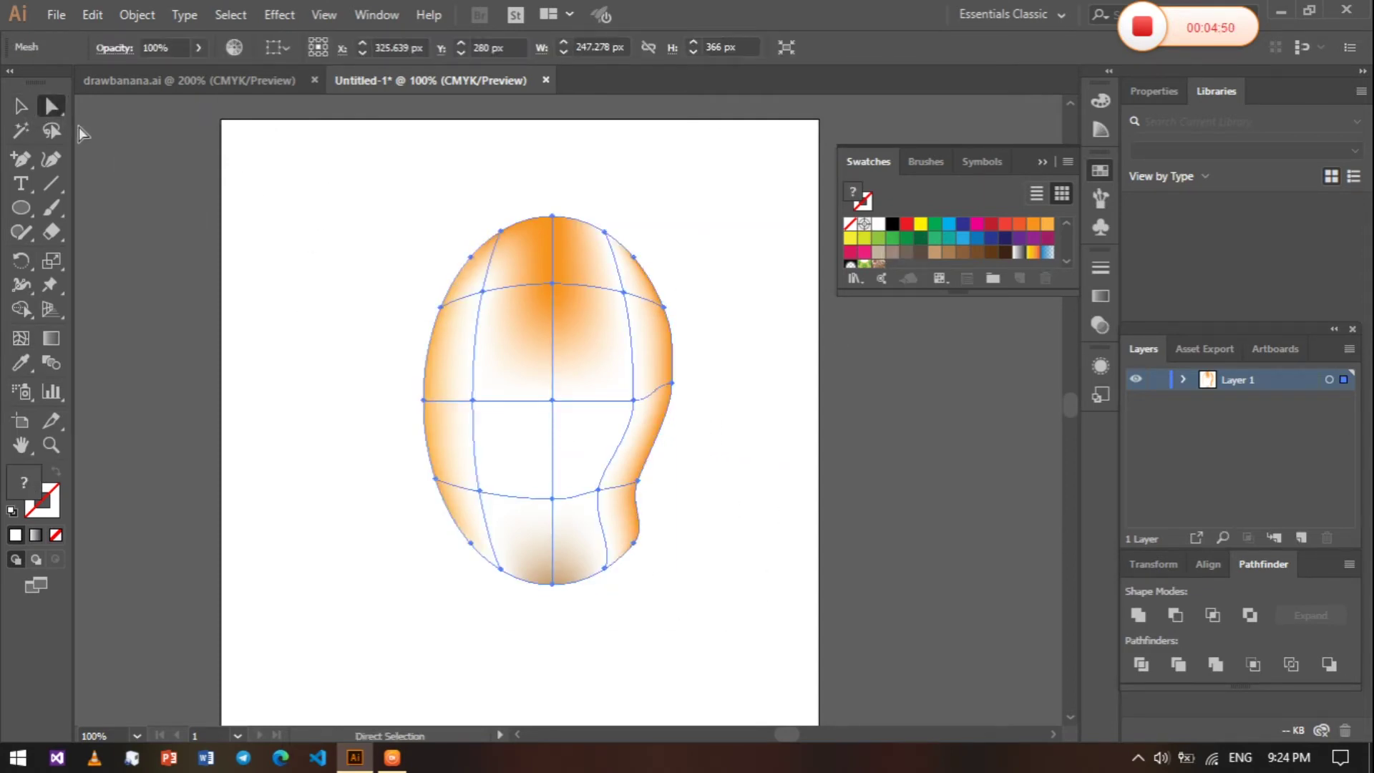
click(50, 130)
click(584, 462)
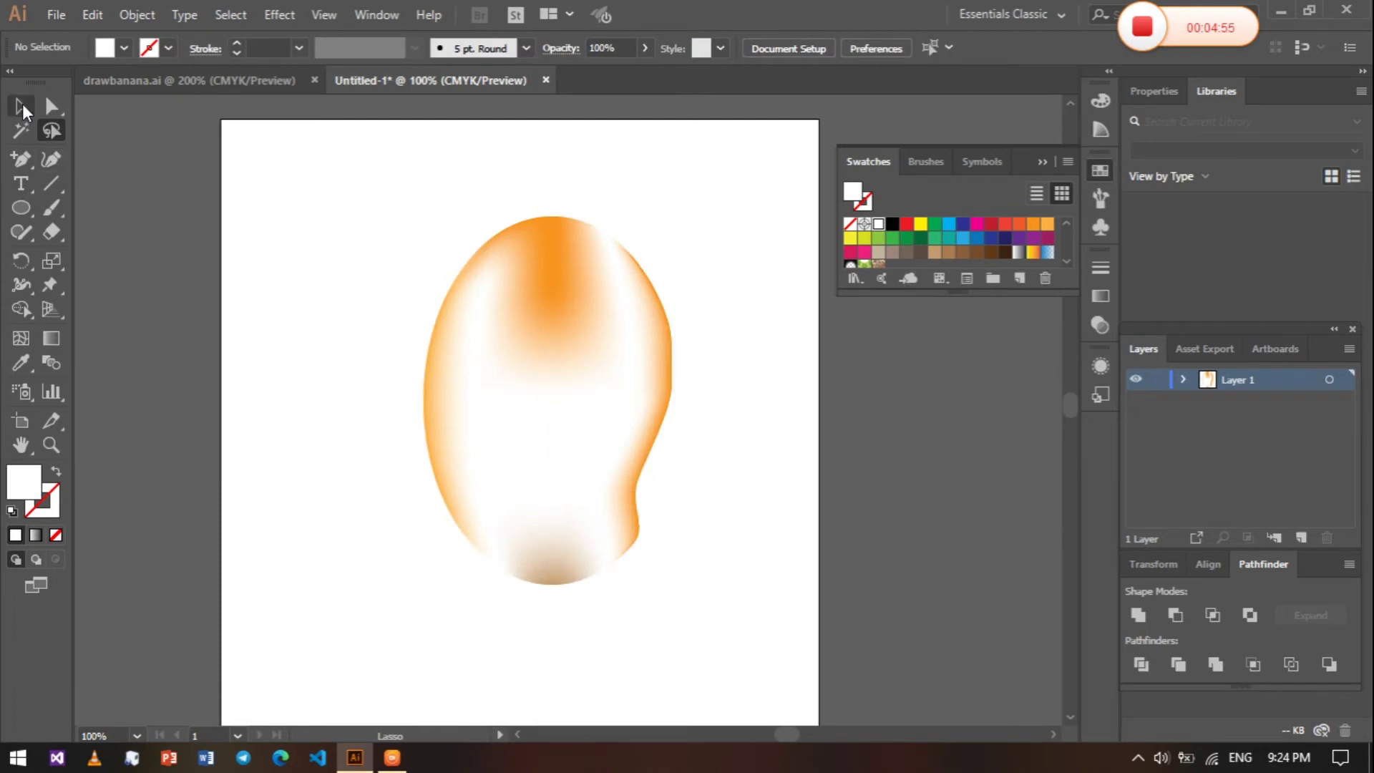
click(21, 107)
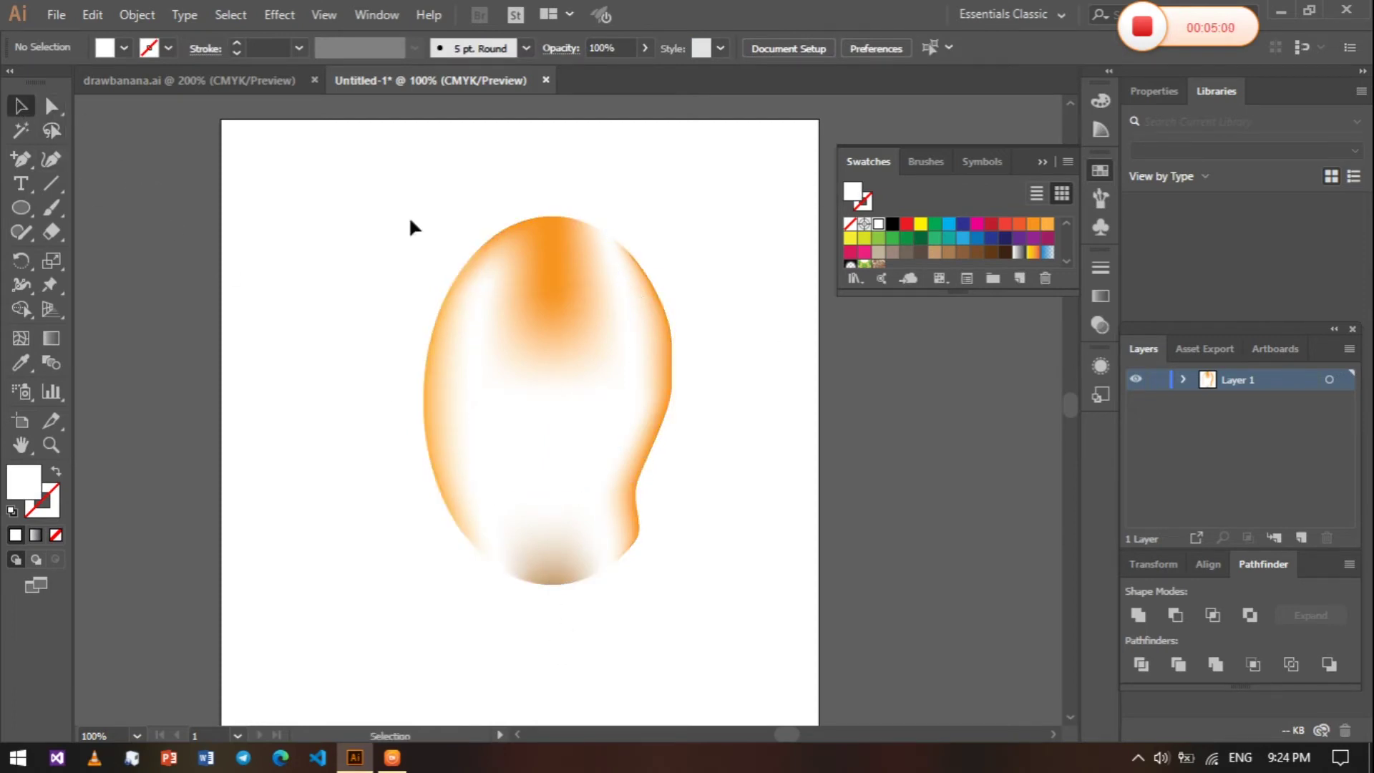
drag(412, 228, 698, 630)
click(63, 136)
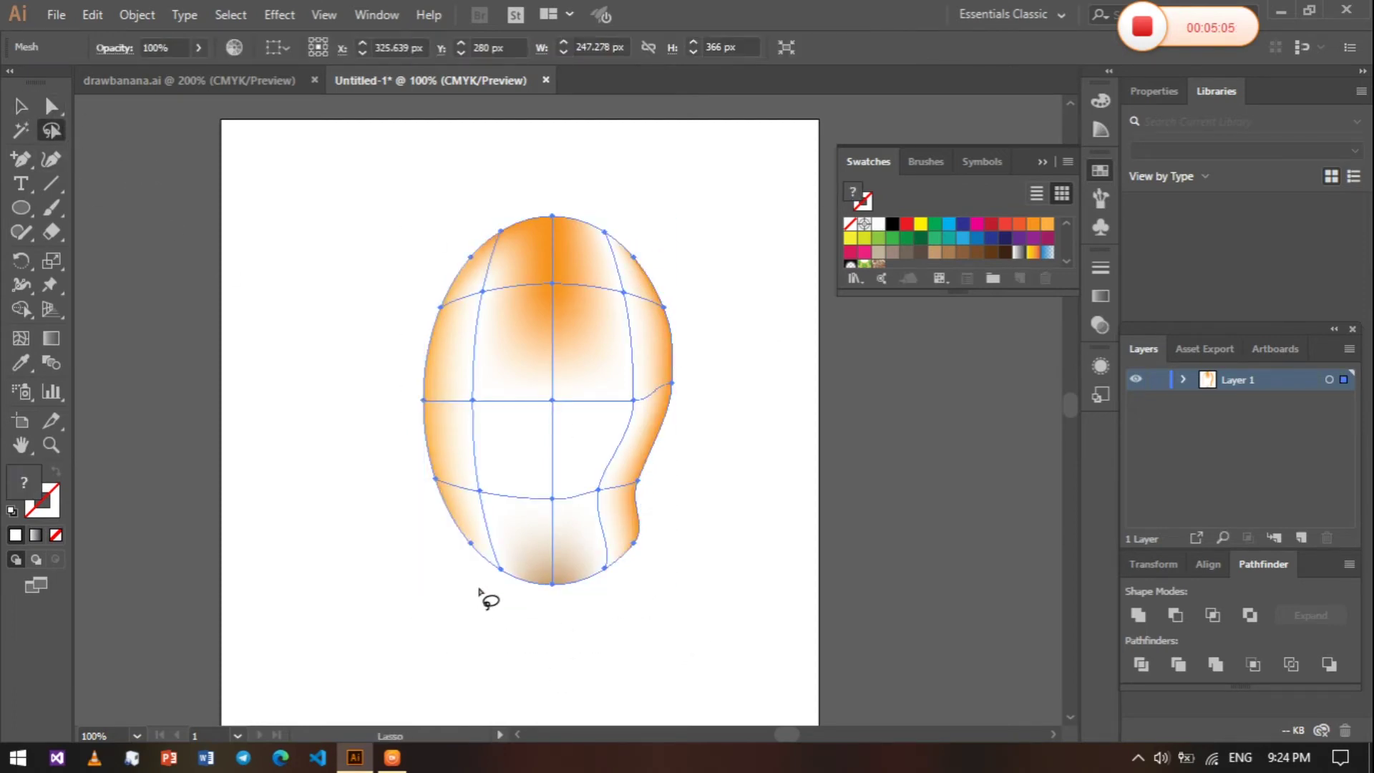
Lasso the bottom mesh points and colour them brown after trying pink
drag(479, 589, 633, 551)
mouse_move(493, 593)
mouse_down()
mouse_move(639, 575)
mouse_move(500, 598)
mouse_up()
click(962, 252)
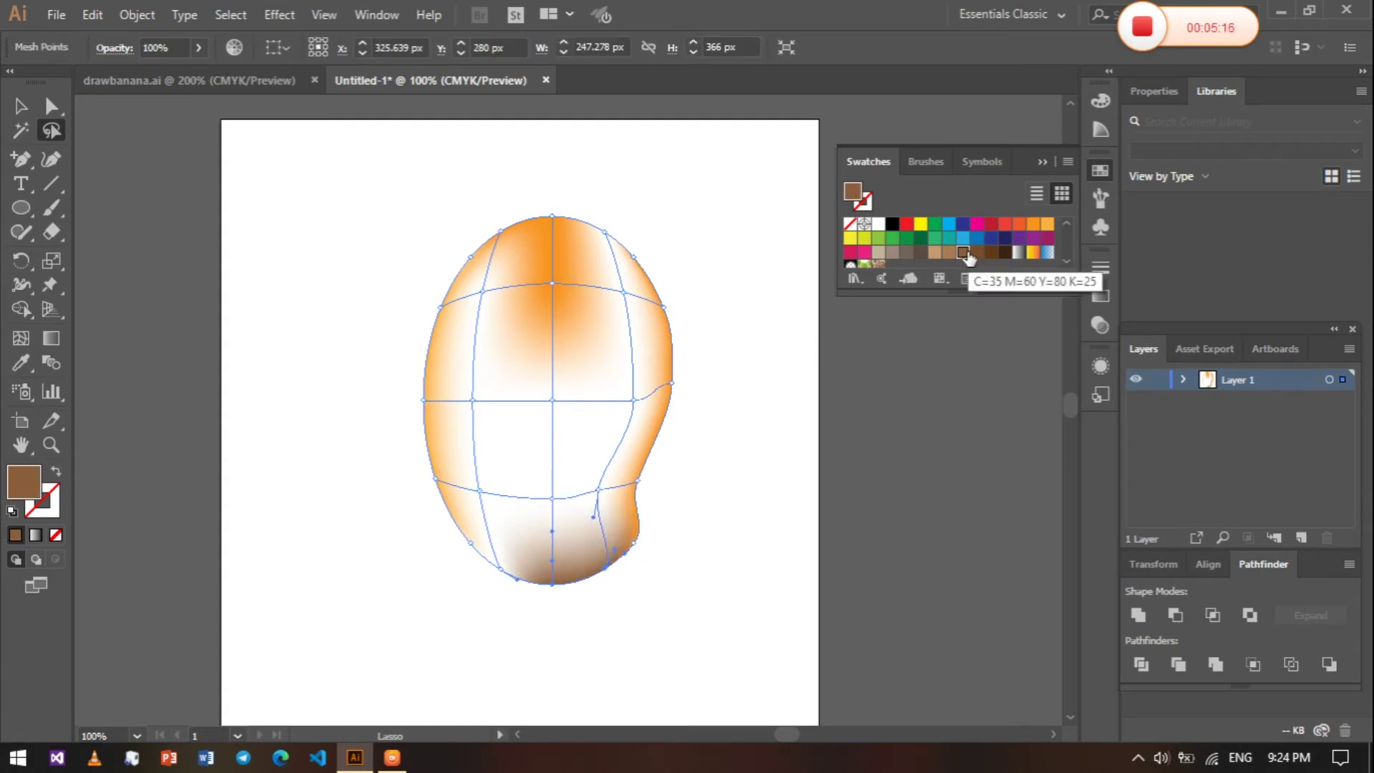
click(865, 251)
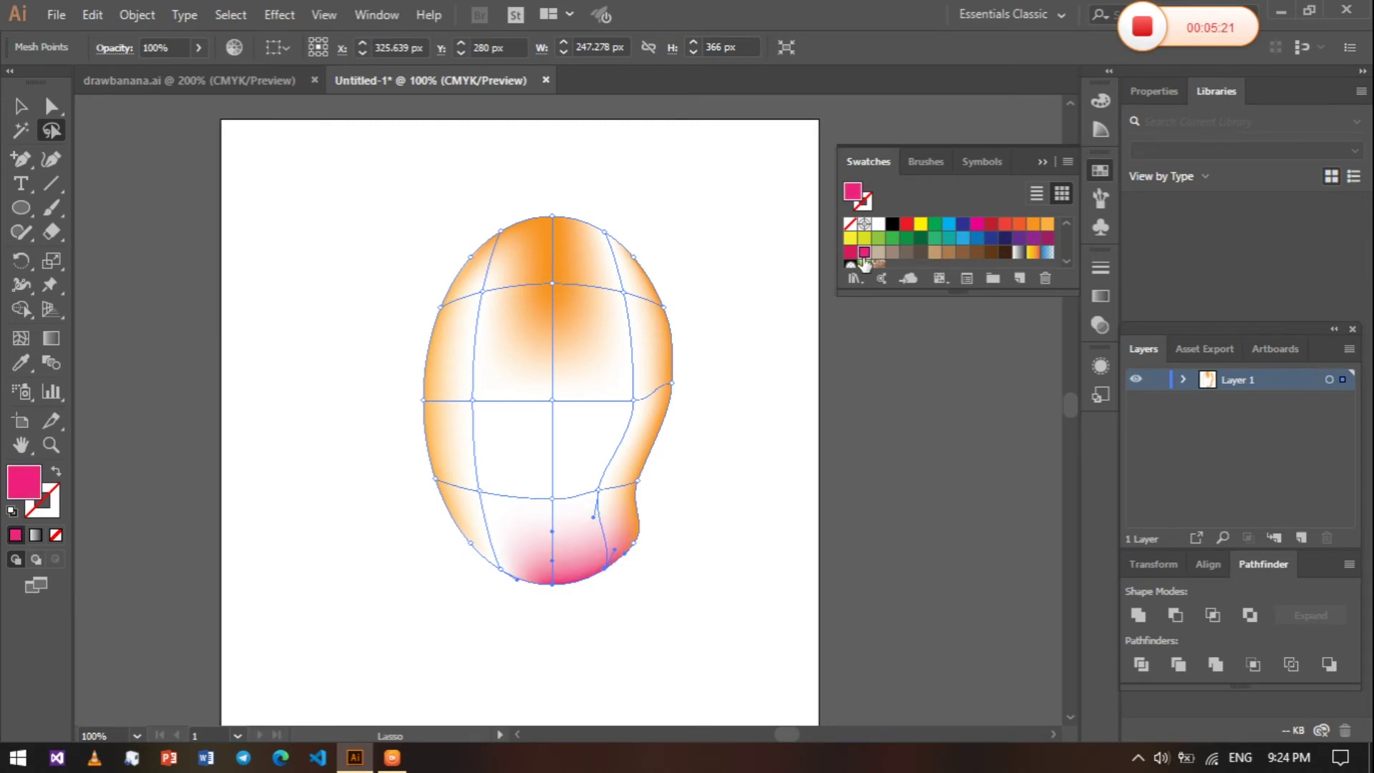
click(948, 252)
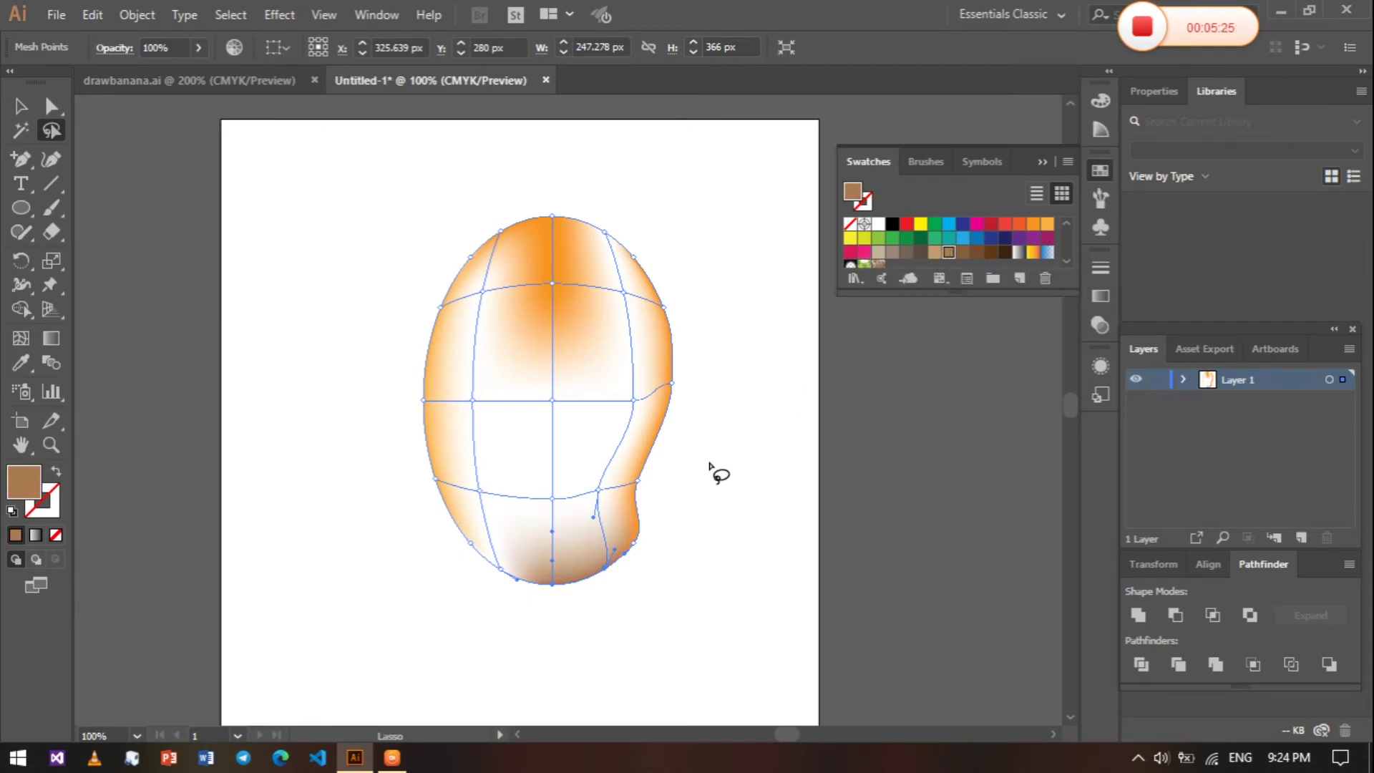
key(v)
click(774, 462)
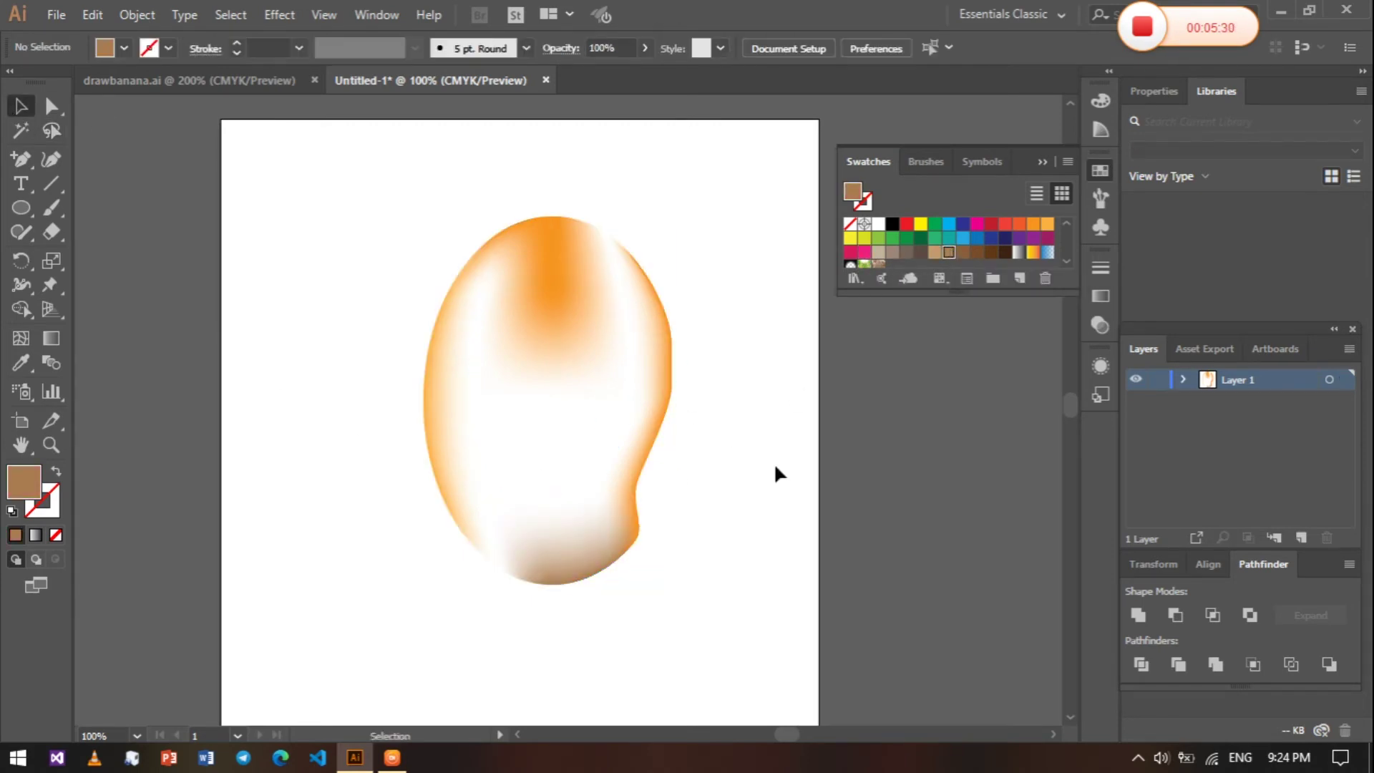
drag(399, 193, 691, 624)
right_click(601, 380)
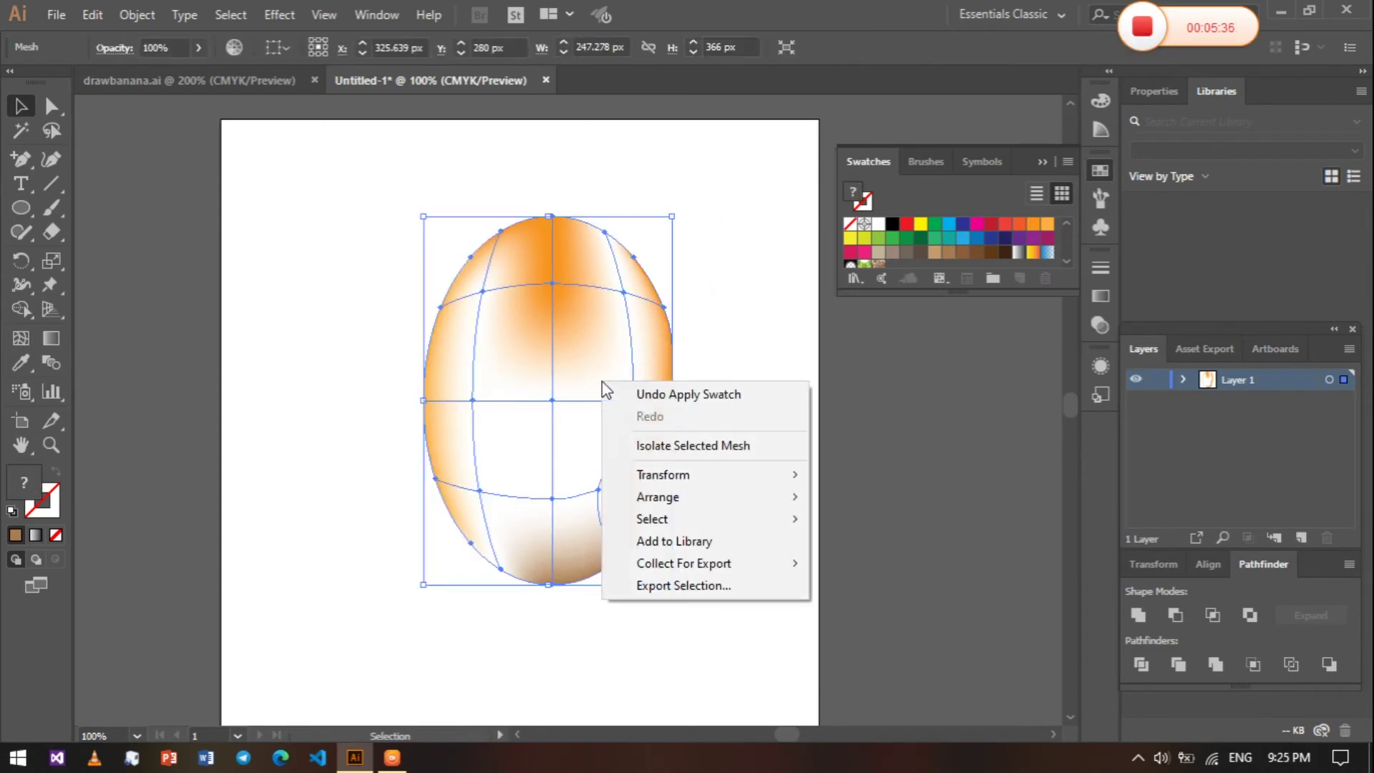
click(11, 112)
click(236, 49)
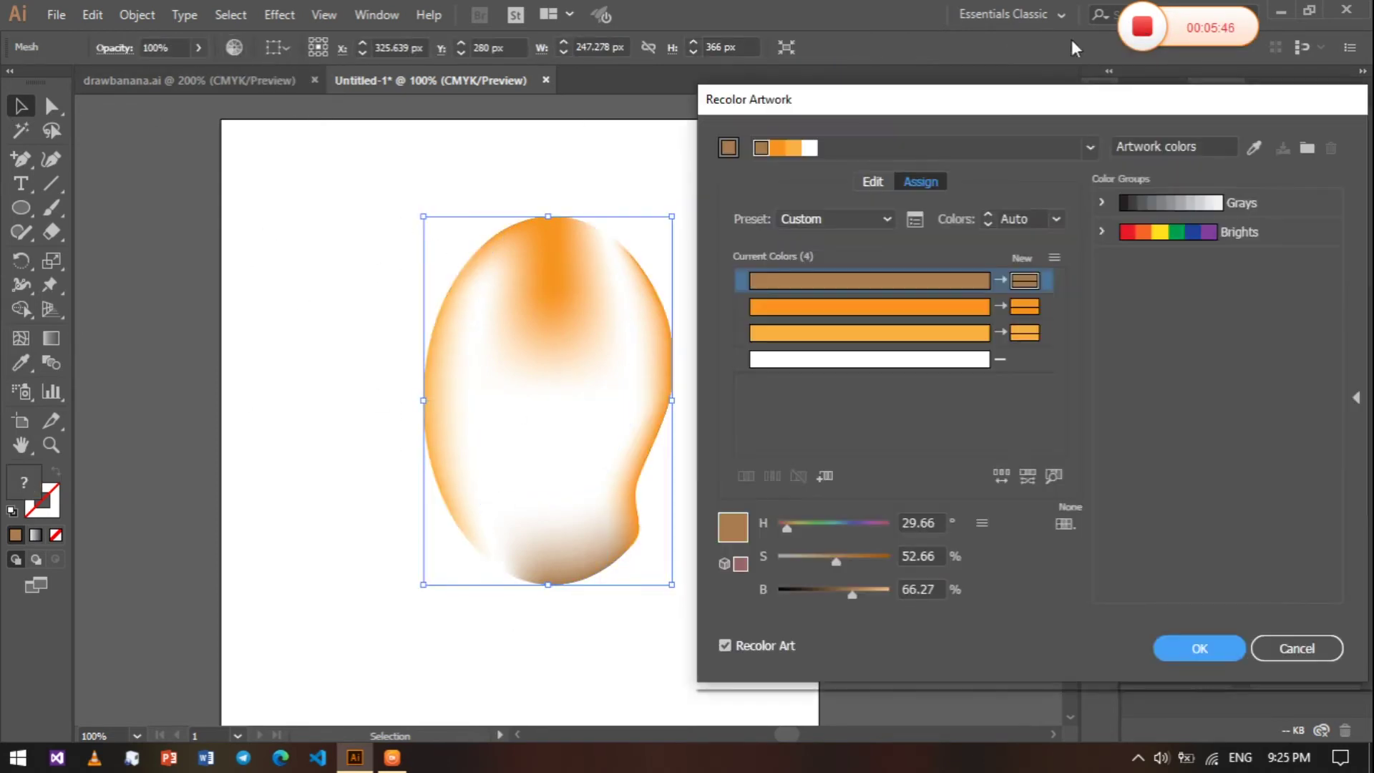
drag(1007, 96, 942, 92)
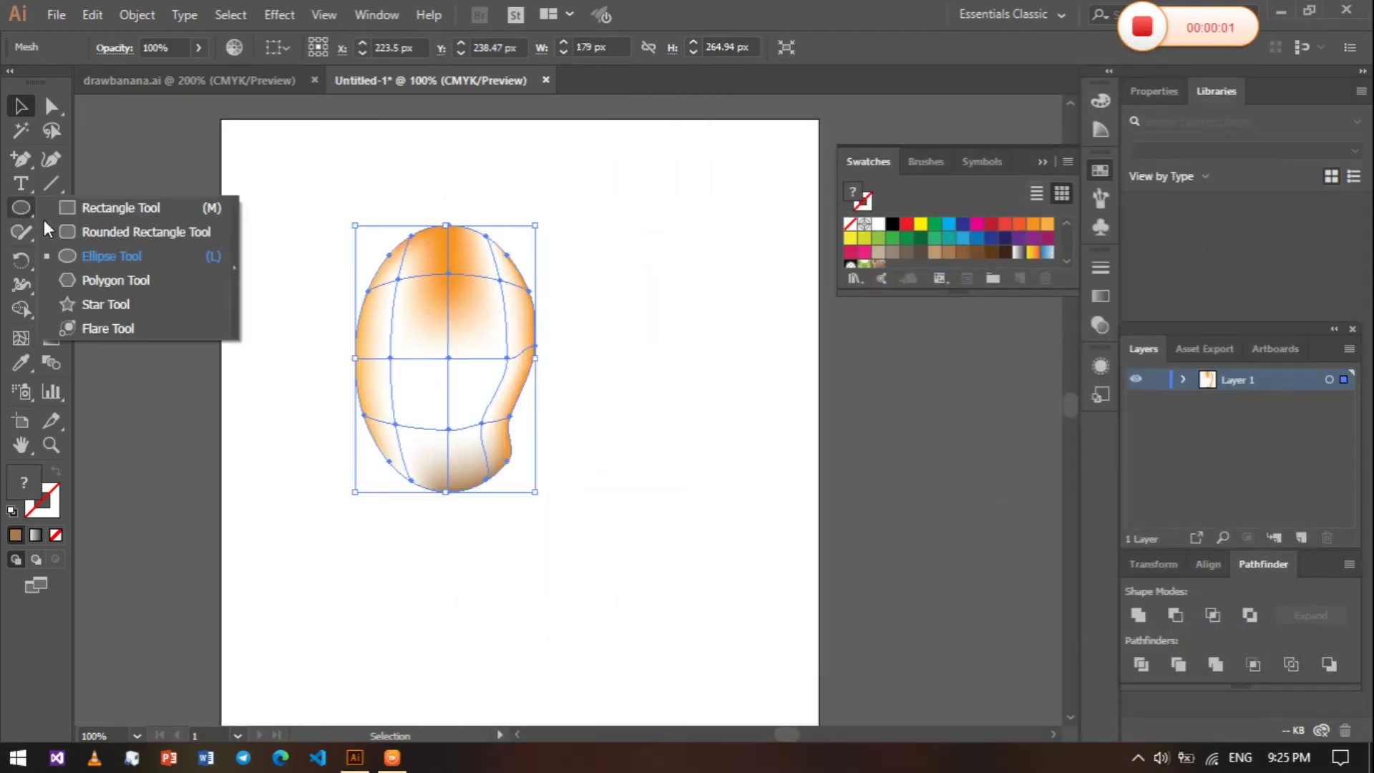
drag(20, 207, 143, 255)
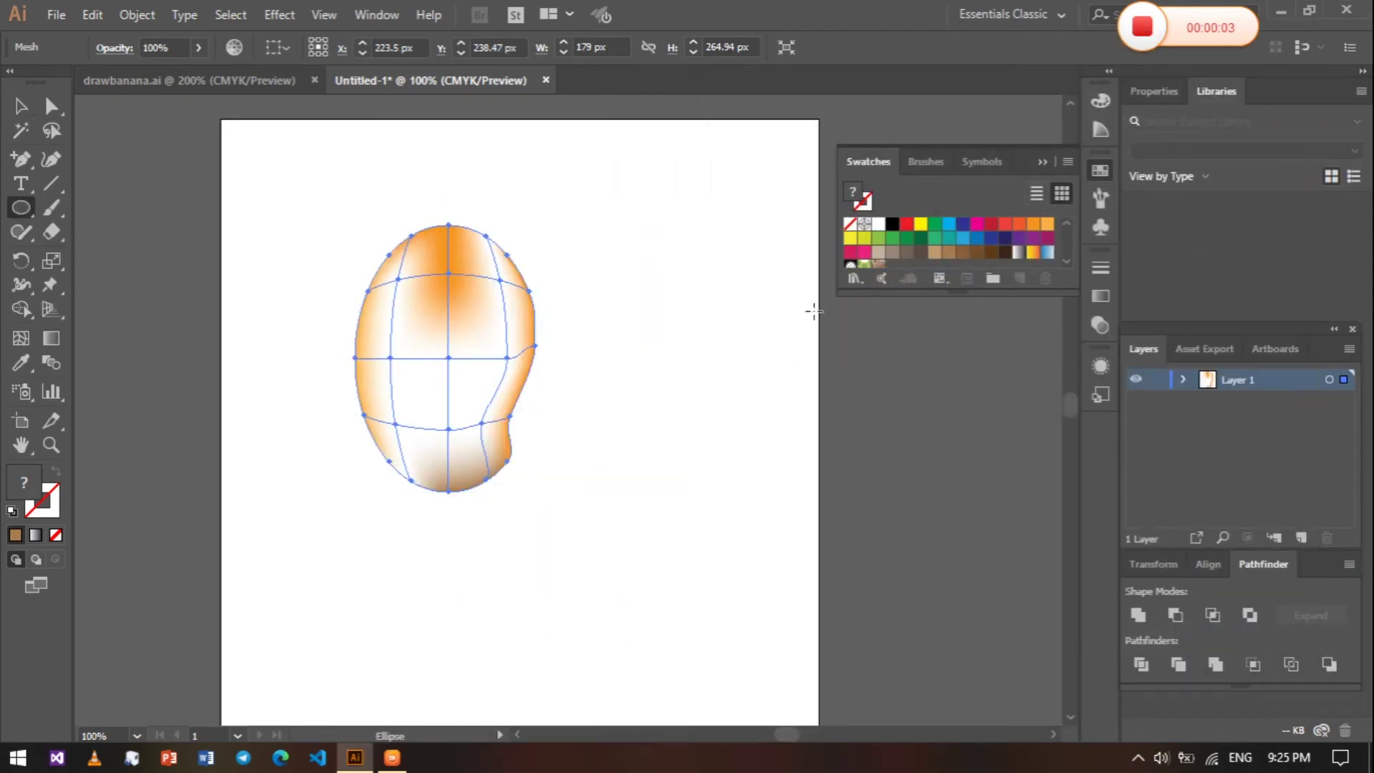
Draw a tall ellipse to the right of the mango and fill it green
drag(668, 254, 758, 451)
key(ctrl+plus)
click(892, 240)
Turn the ellipse's top and bottom anchors into sharp leaf tips
click(51, 106)
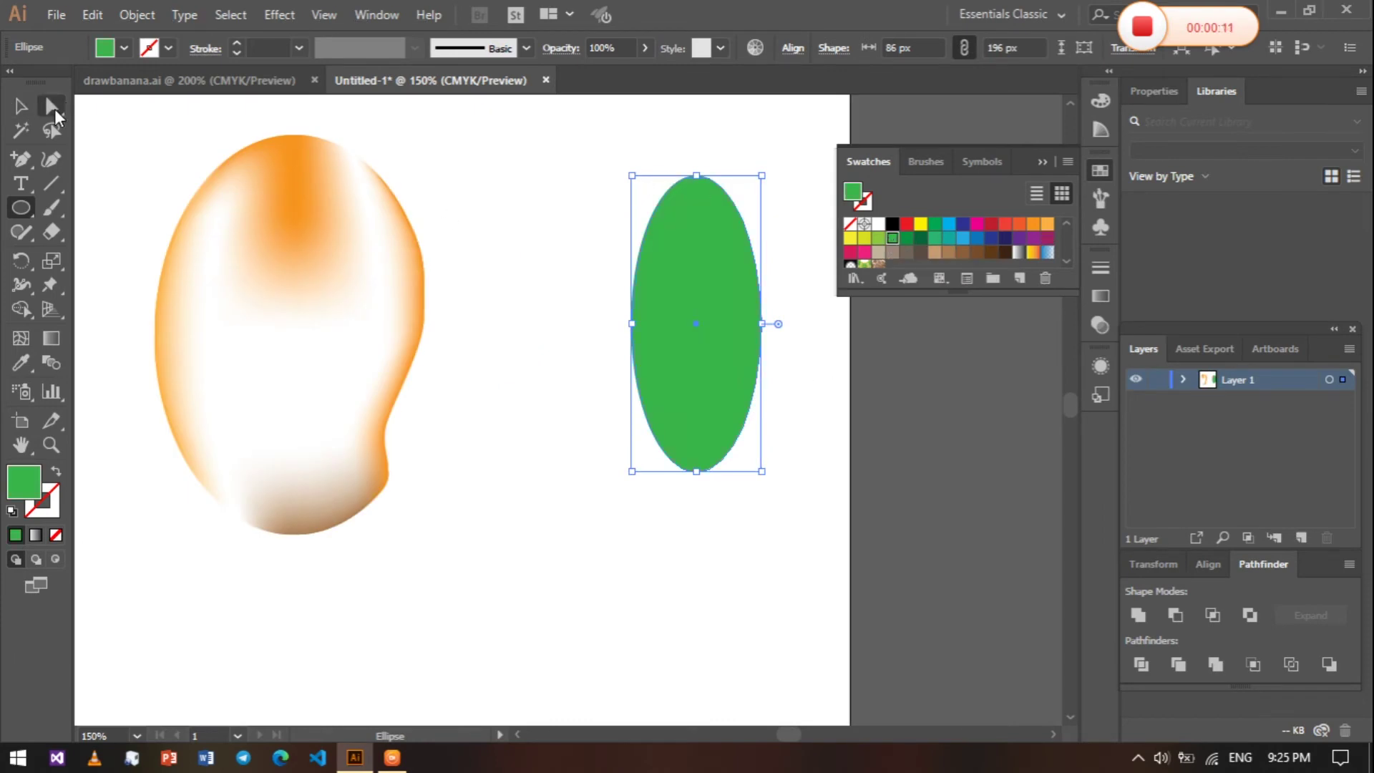
click(696, 176)
drag(732, 174, 697, 176)
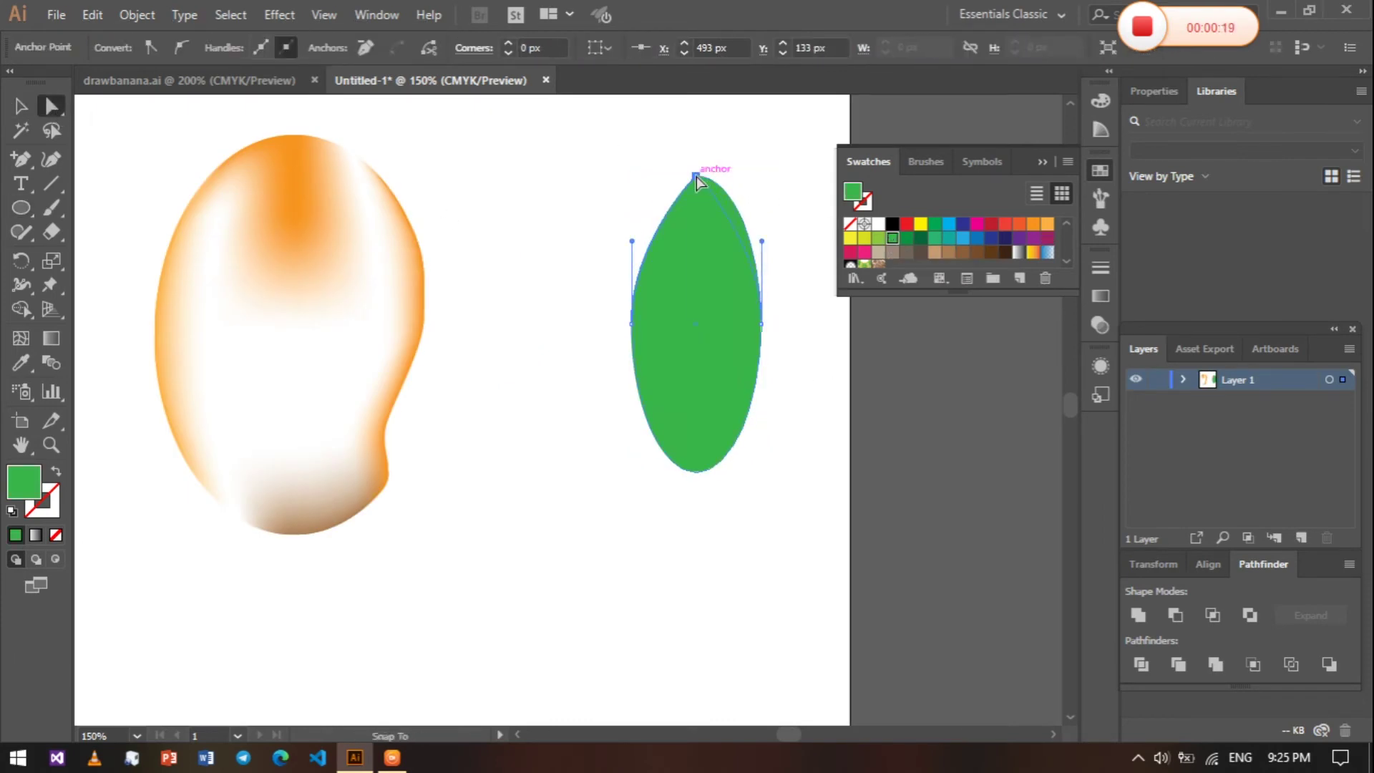
click(697, 471)
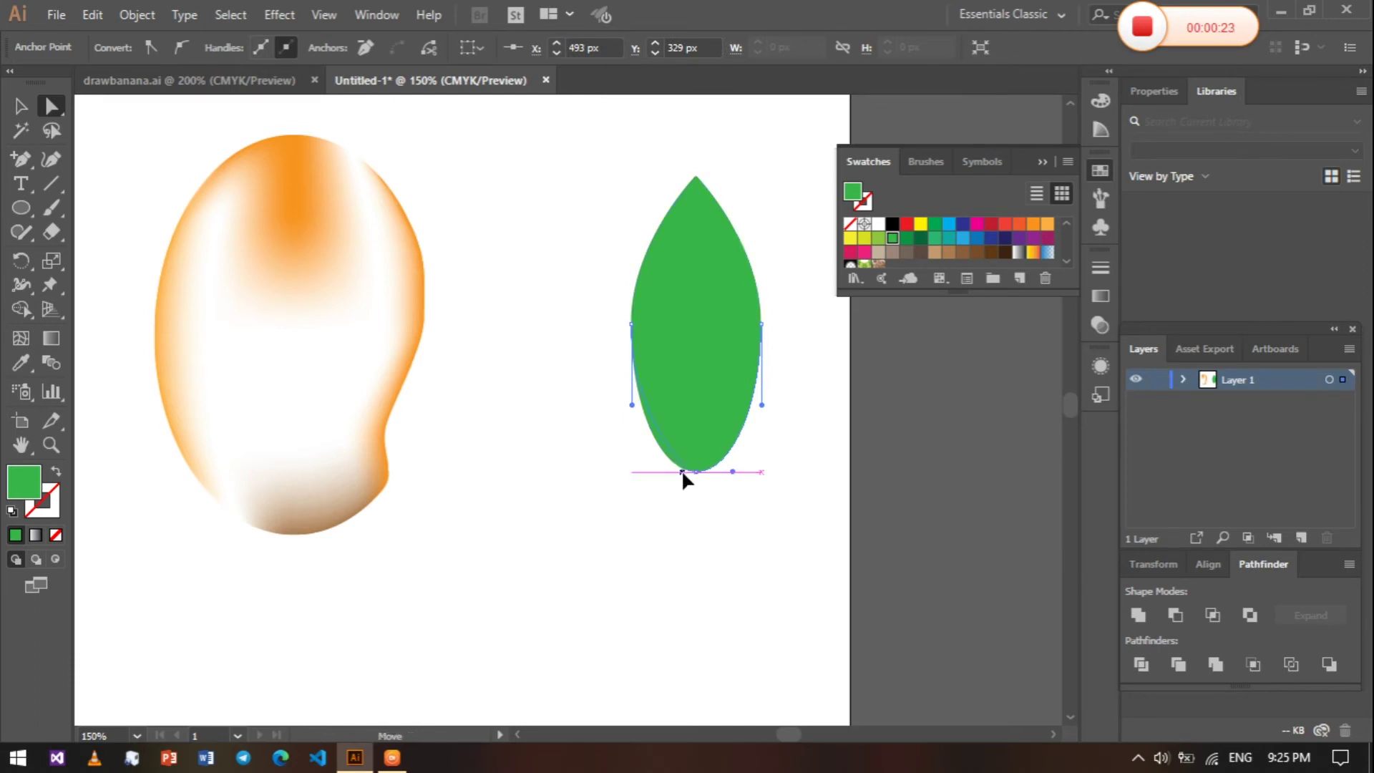
drag(694, 476, 707, 478)
click(715, 476)
key(ctrl+a)
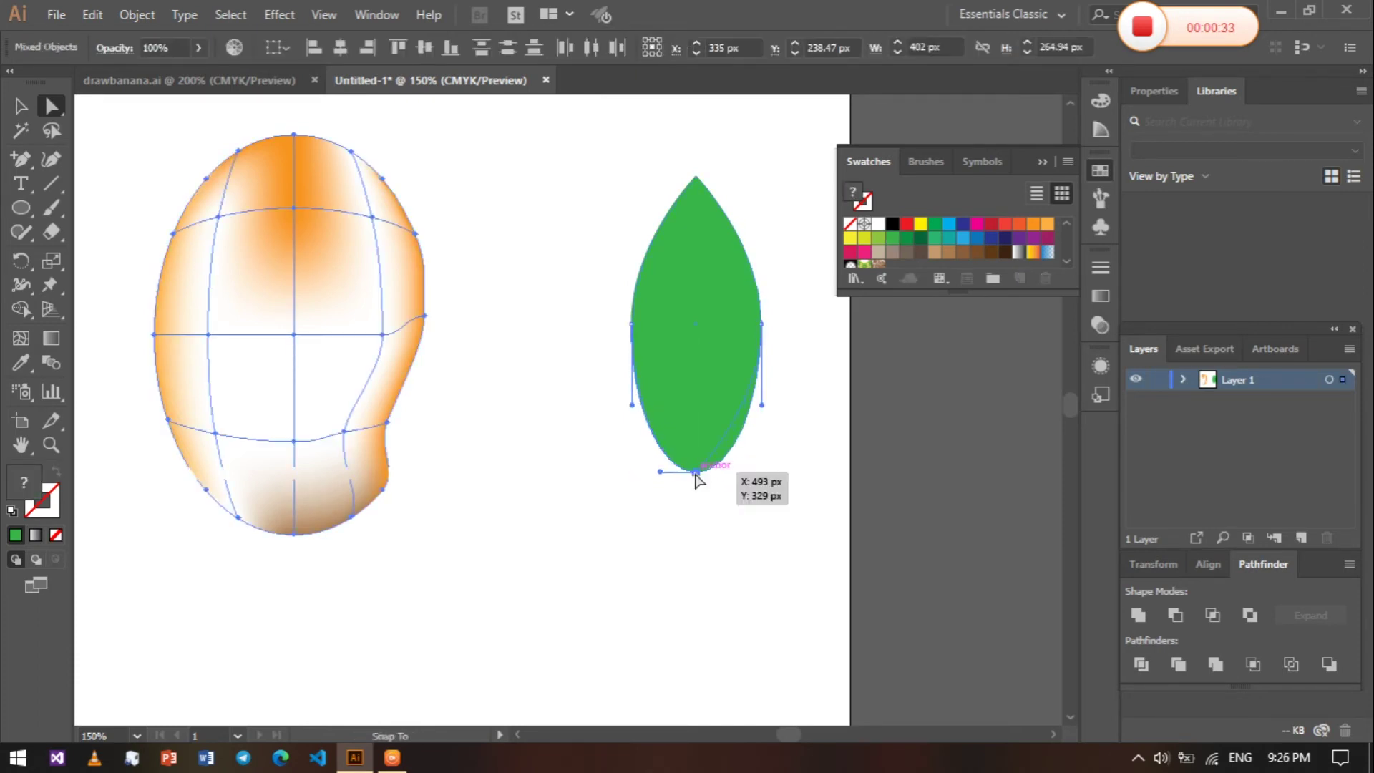
click(708, 481)
click(23, 158)
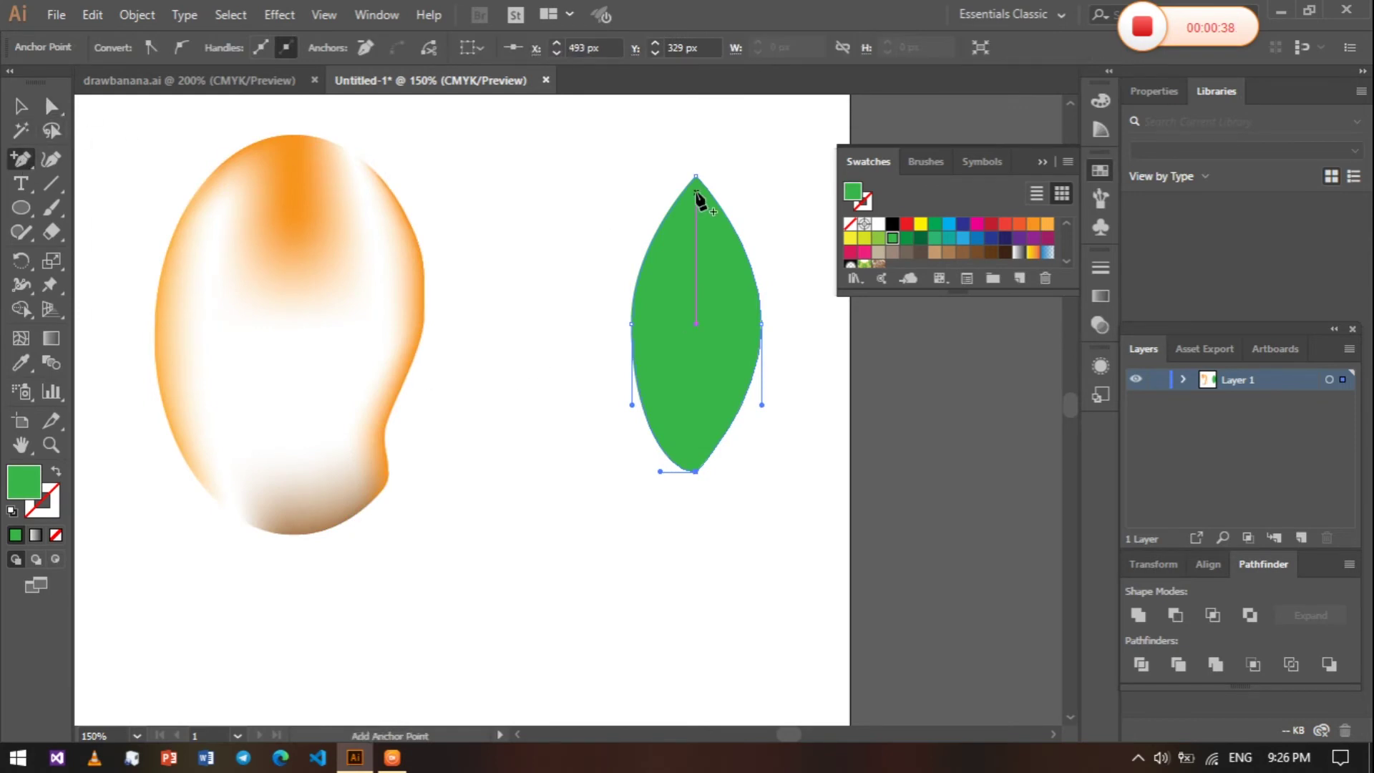
Pen-draw a thin vein path from the leaf's top tip to its base and back
click(22, 158)
click(86, 156)
click(694, 179)
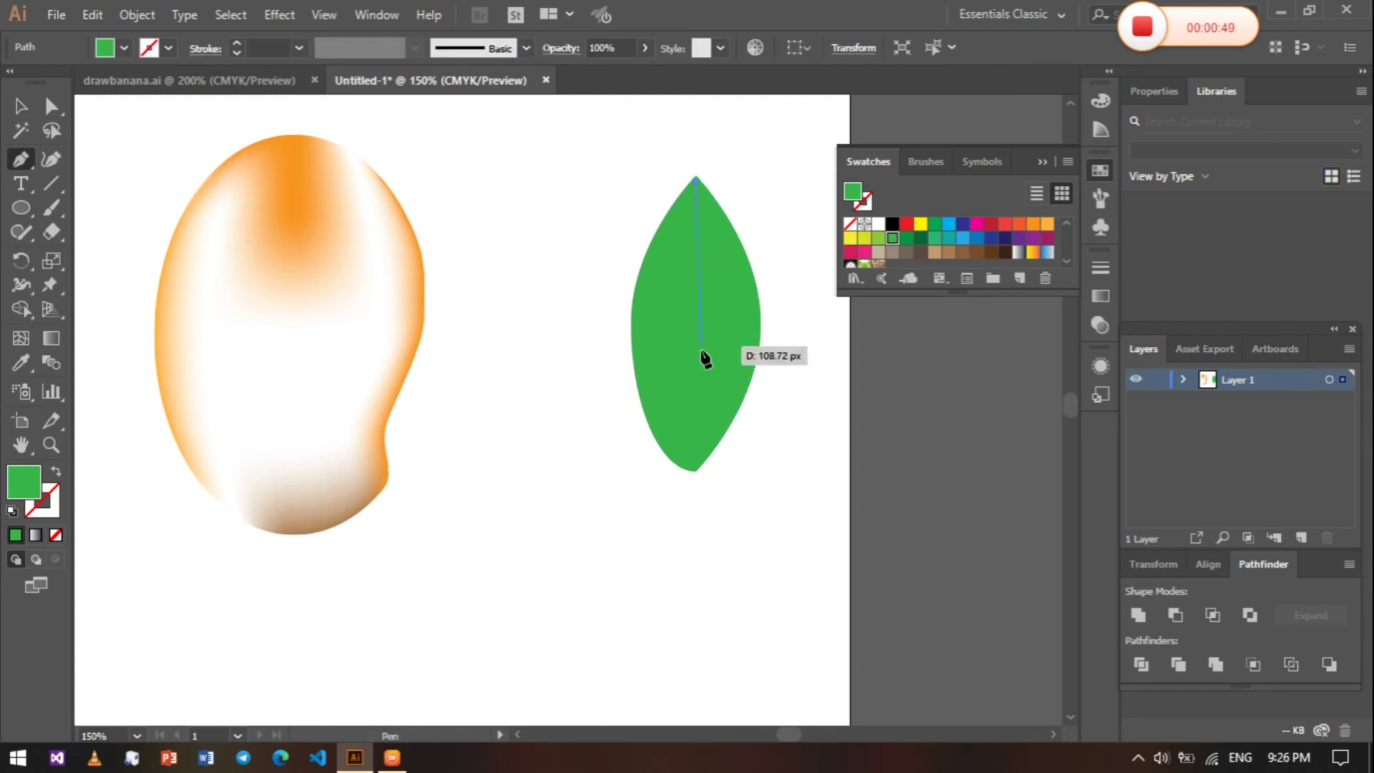
click(696, 470)
drag(695, 178, 725, 221)
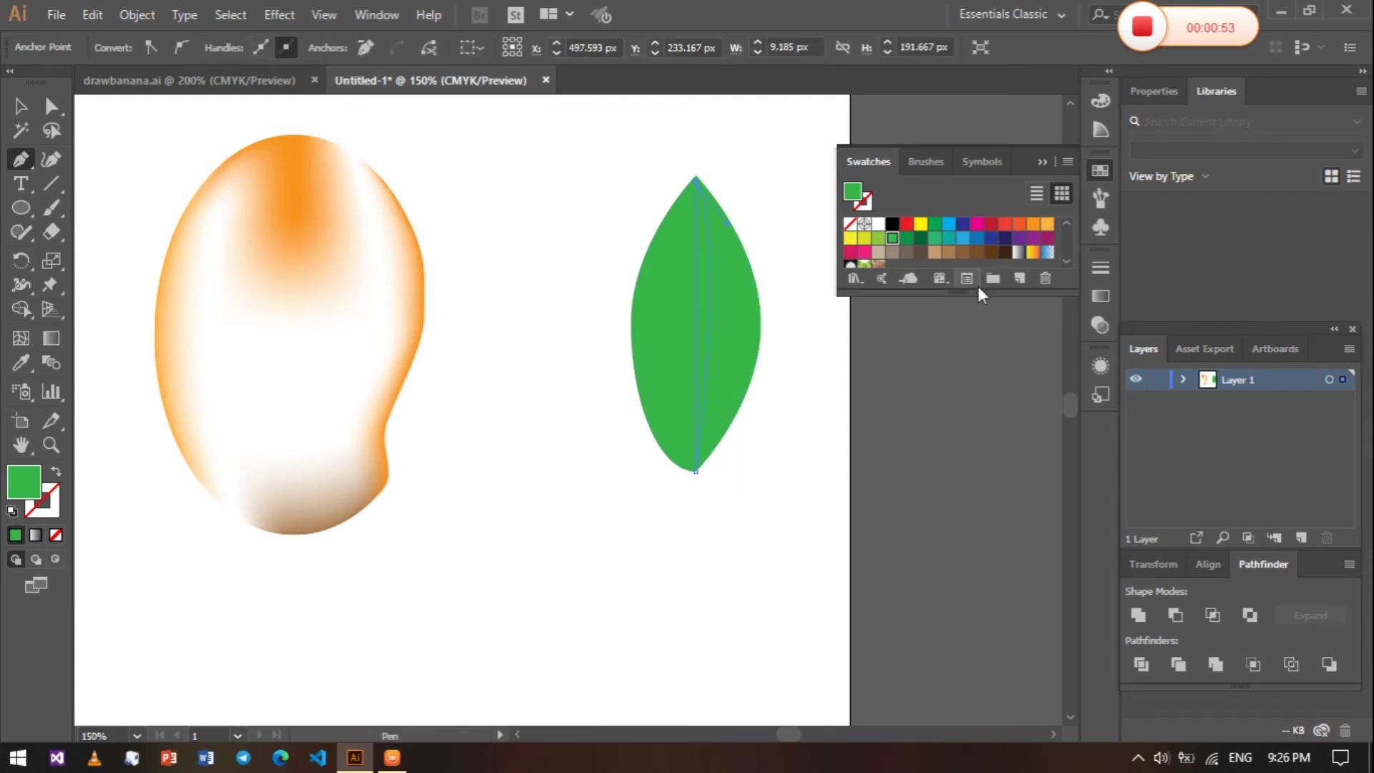
Try brown, grey and red fills on the vein before settling on darker green
click(923, 253)
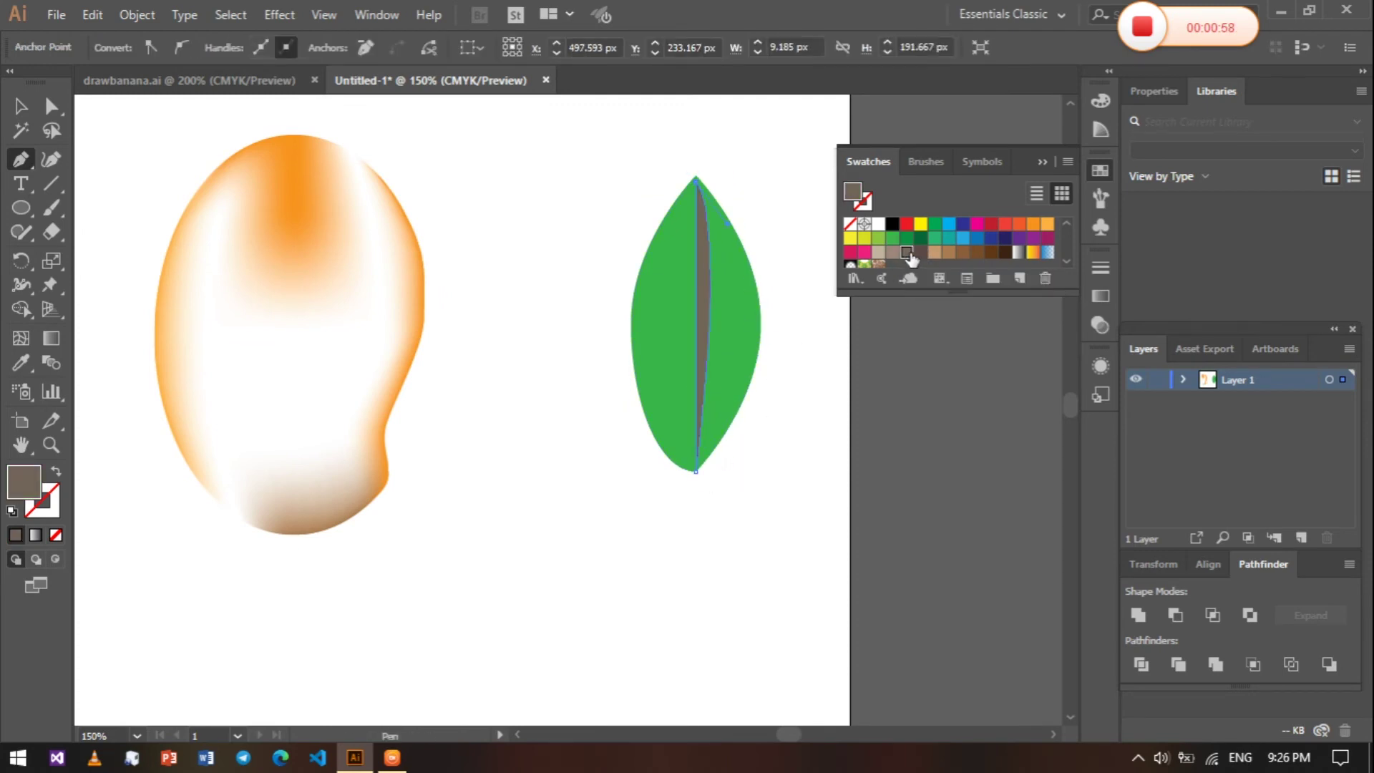
click(1018, 253)
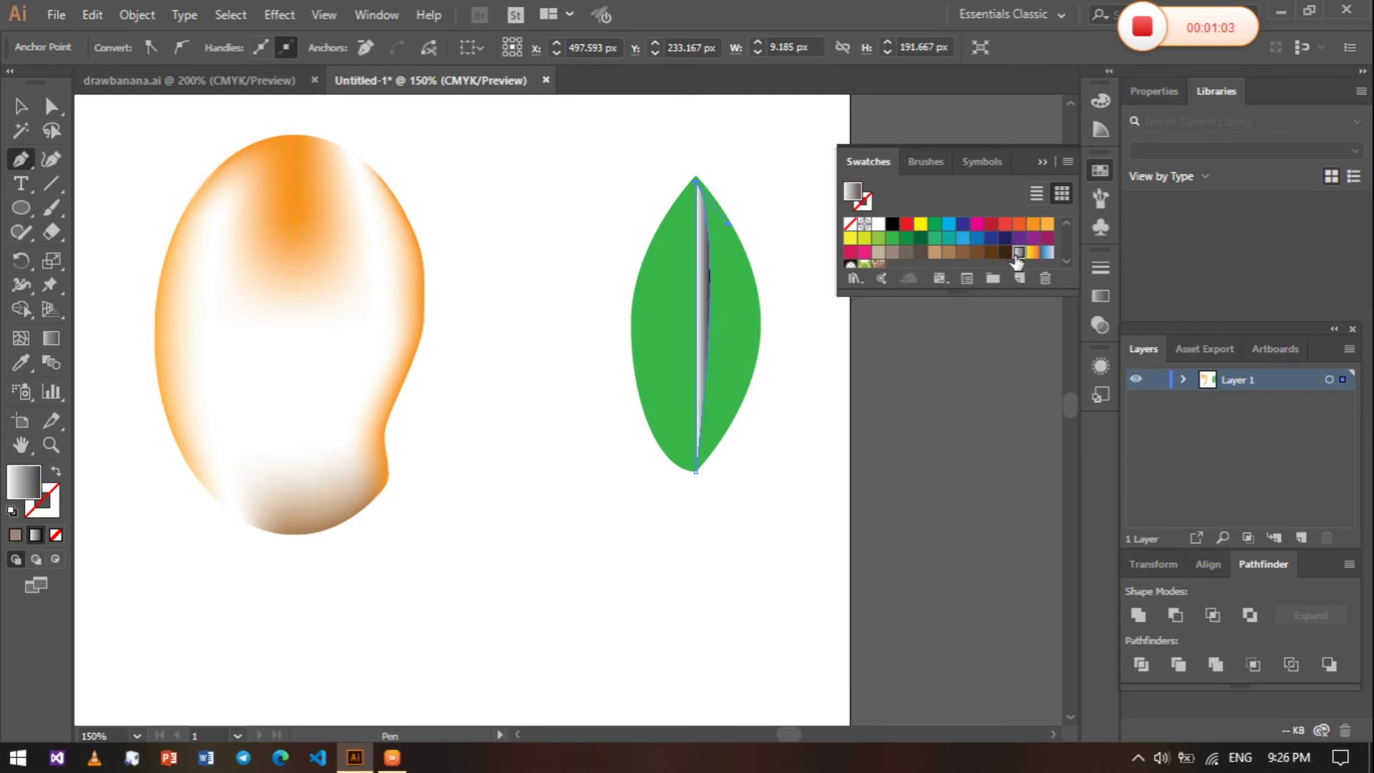
click(988, 253)
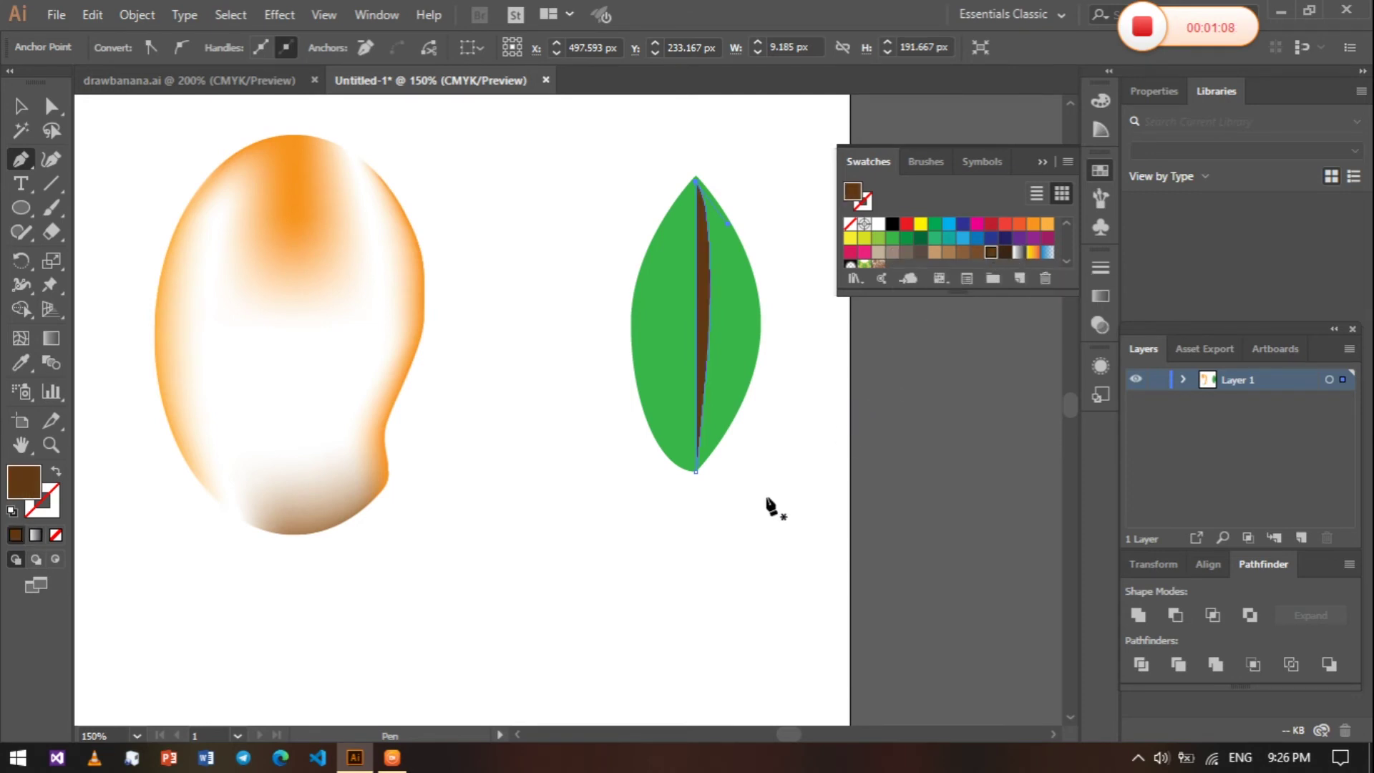
click(51, 130)
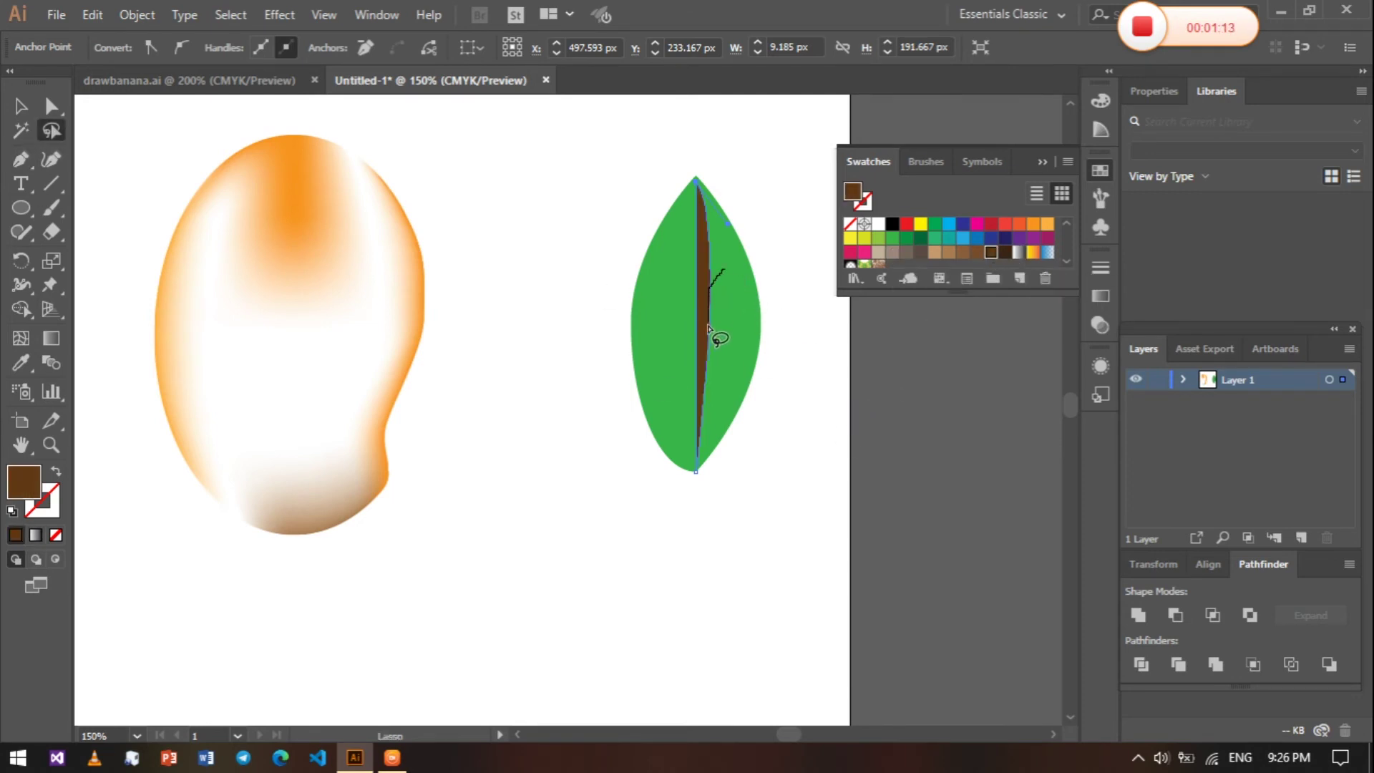
click(1005, 224)
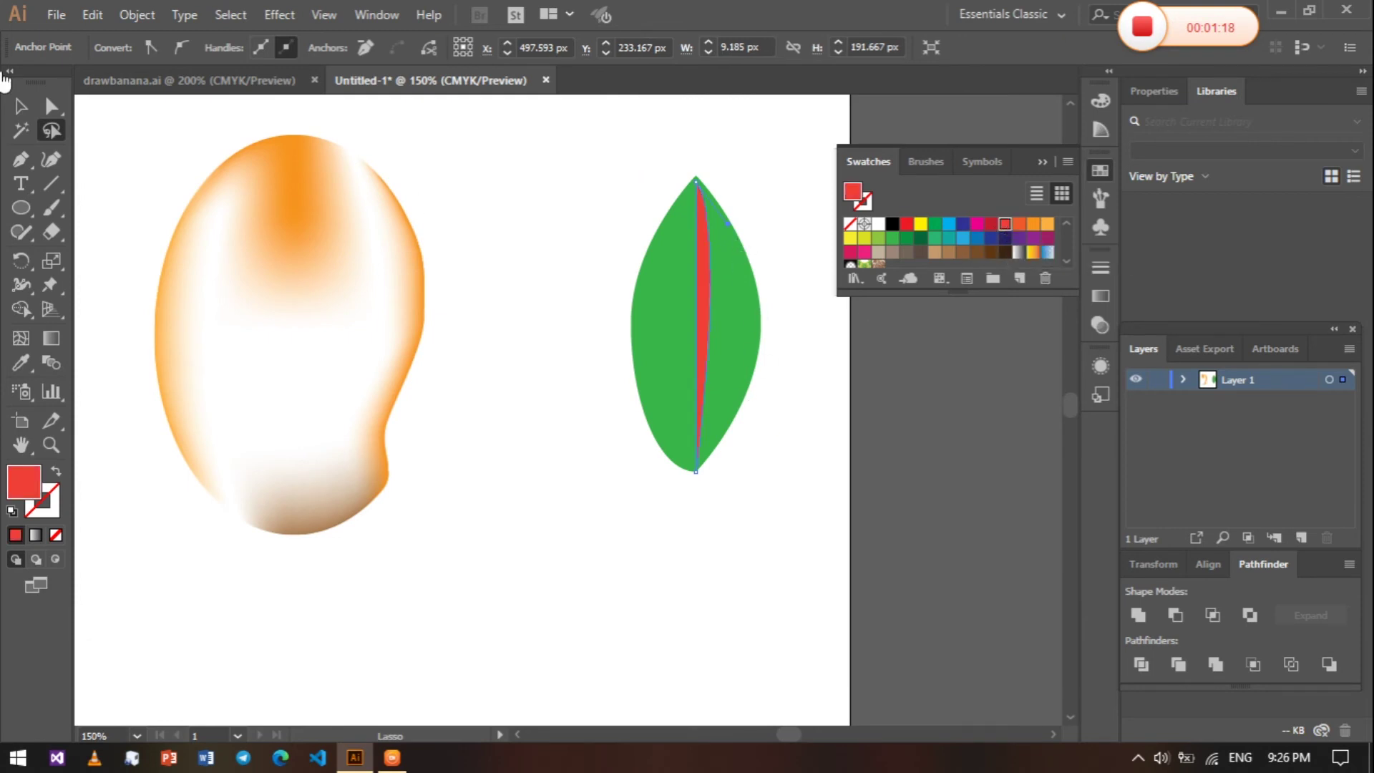
key(v)
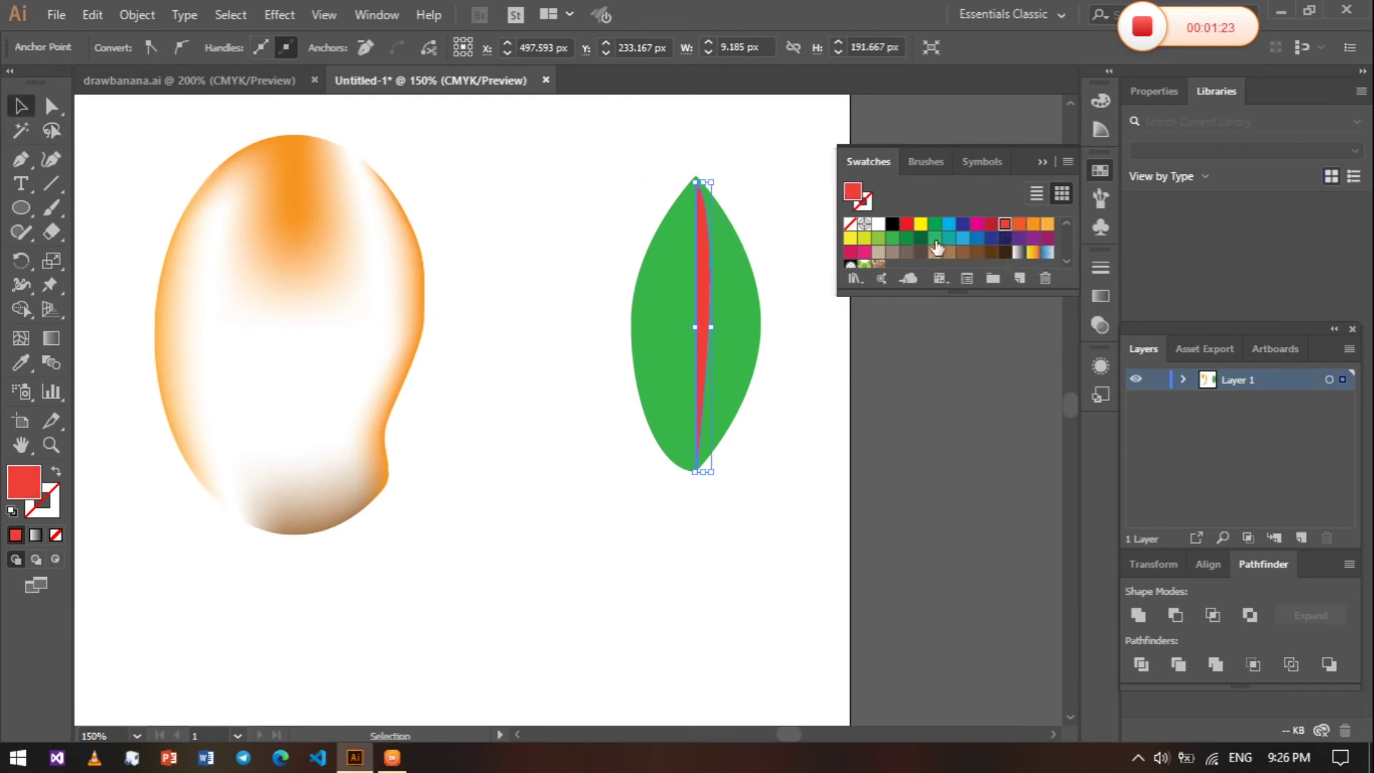
click(921, 237)
click(907, 238)
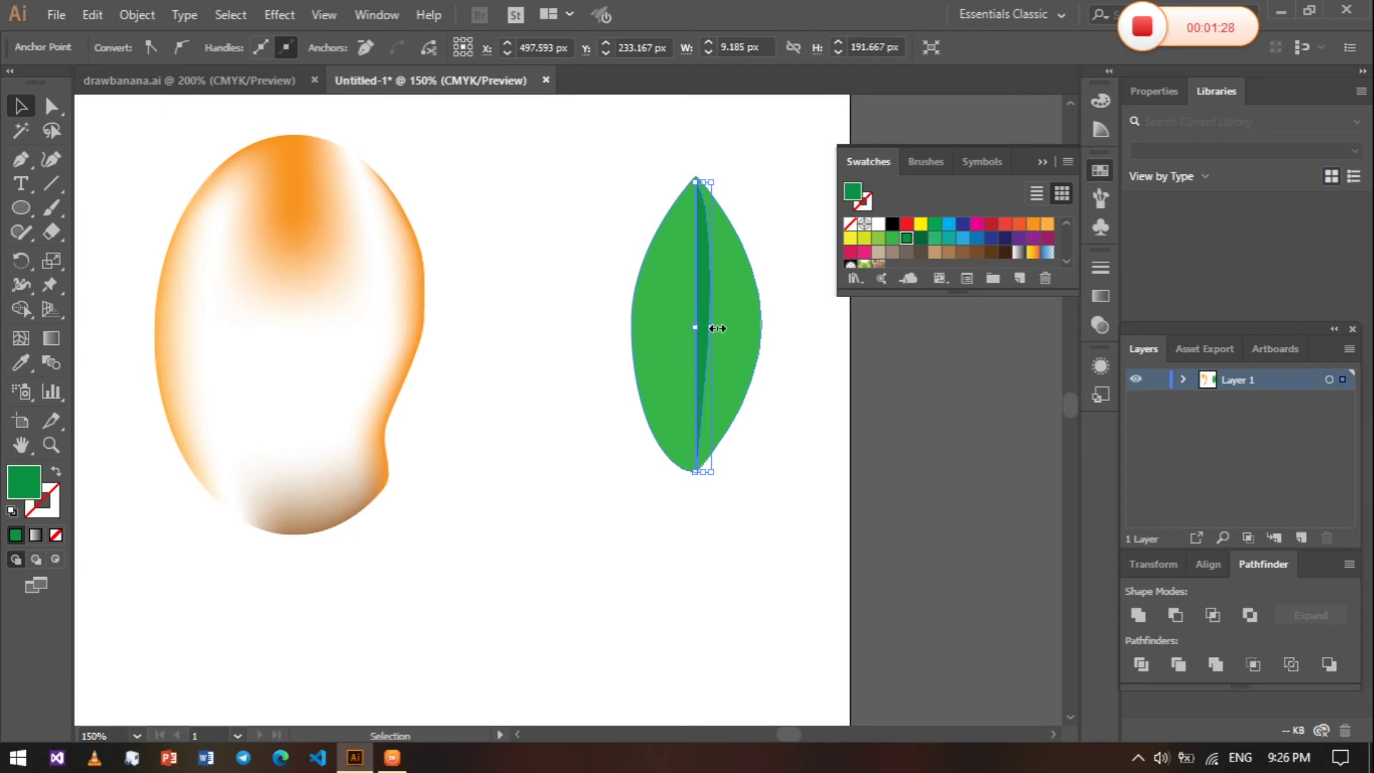
click(810, 478)
click(740, 301)
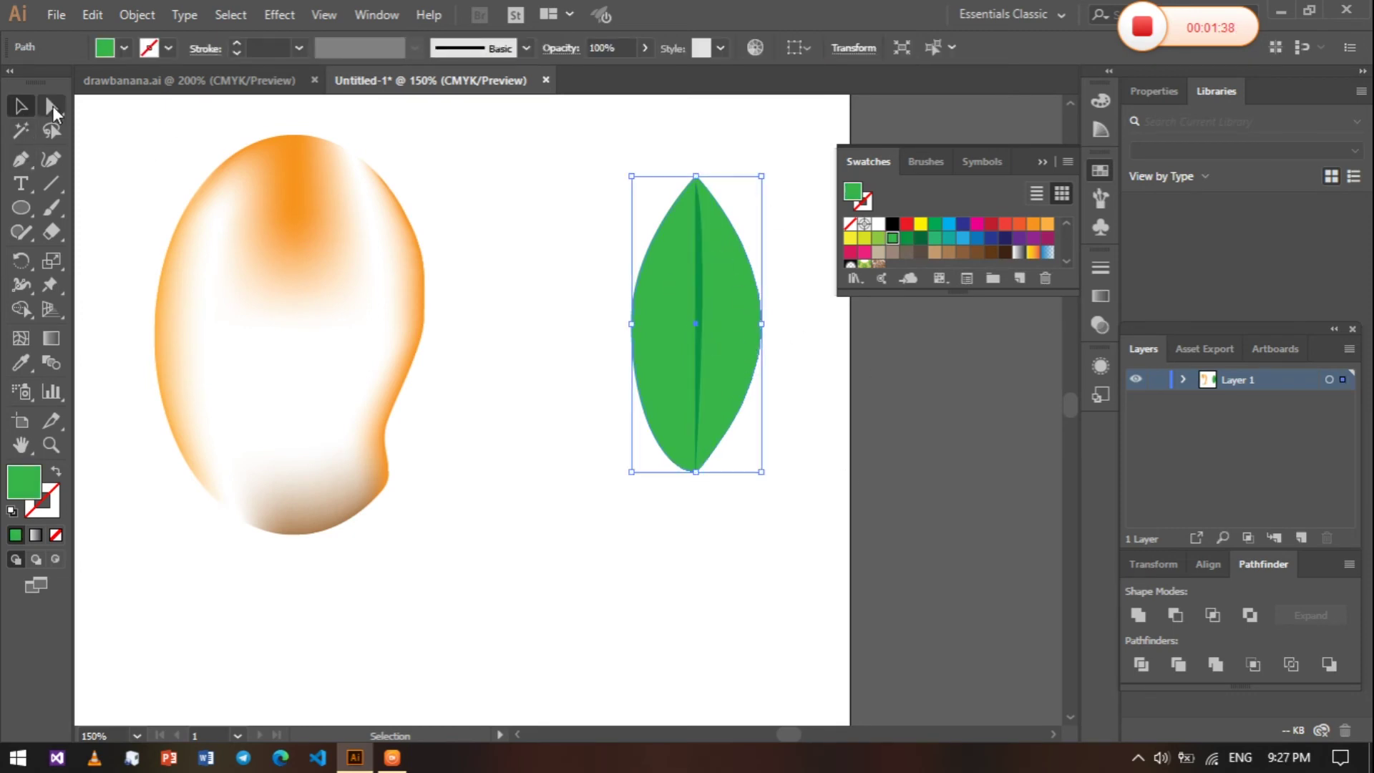
click(21, 159)
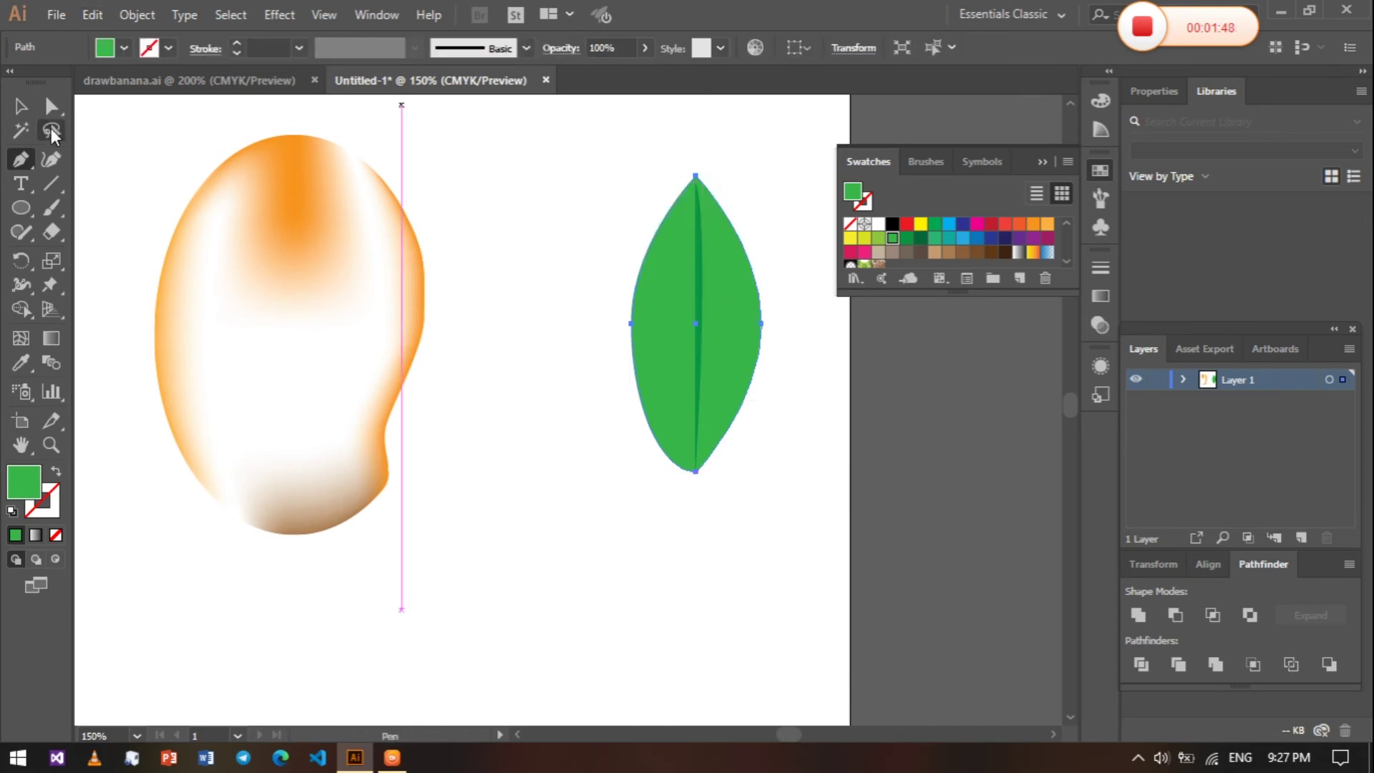
Pen-draw a closed curved shape over the leaf's right half and fill it dark brown
drag(720, 164, 705, 395)
drag(697, 490, 708, 508)
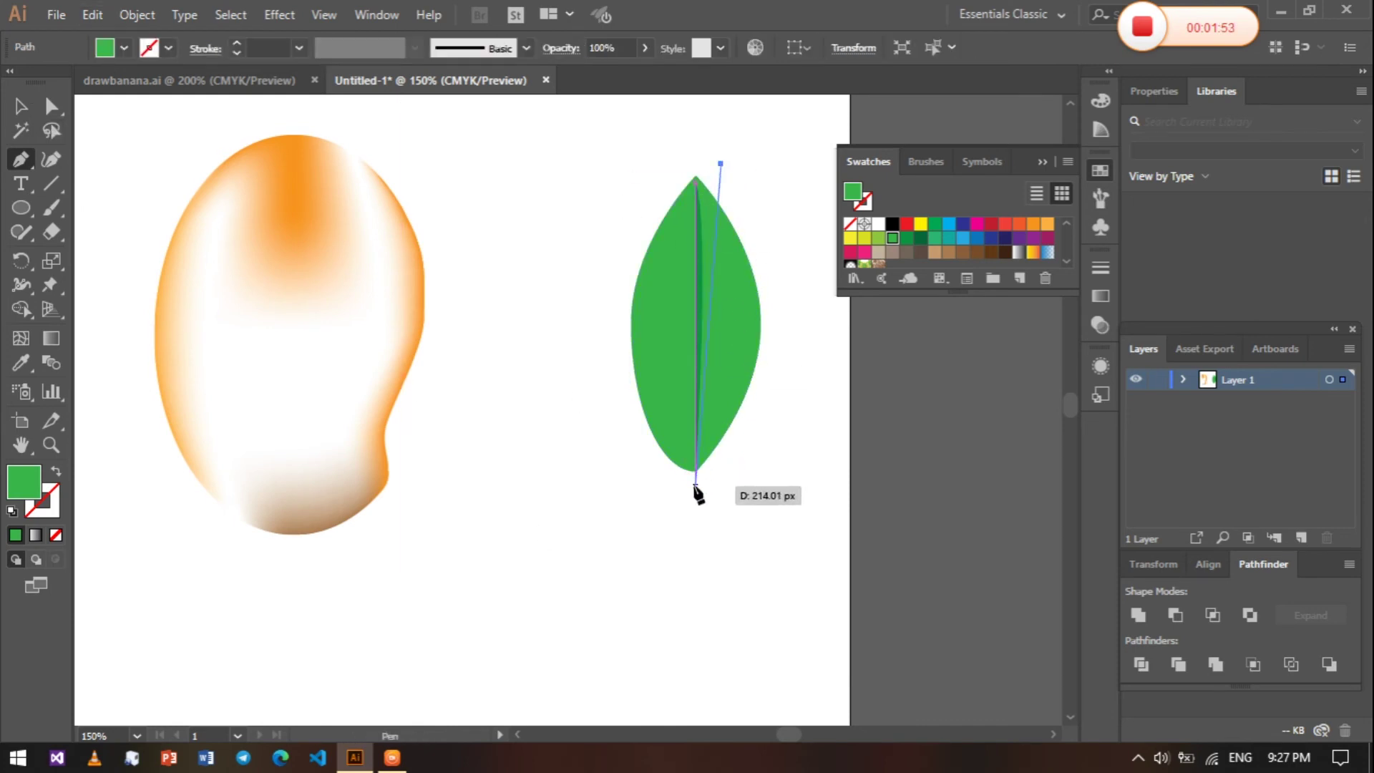
drag(815, 379, 818, 340)
click(720, 164)
click(22, 107)
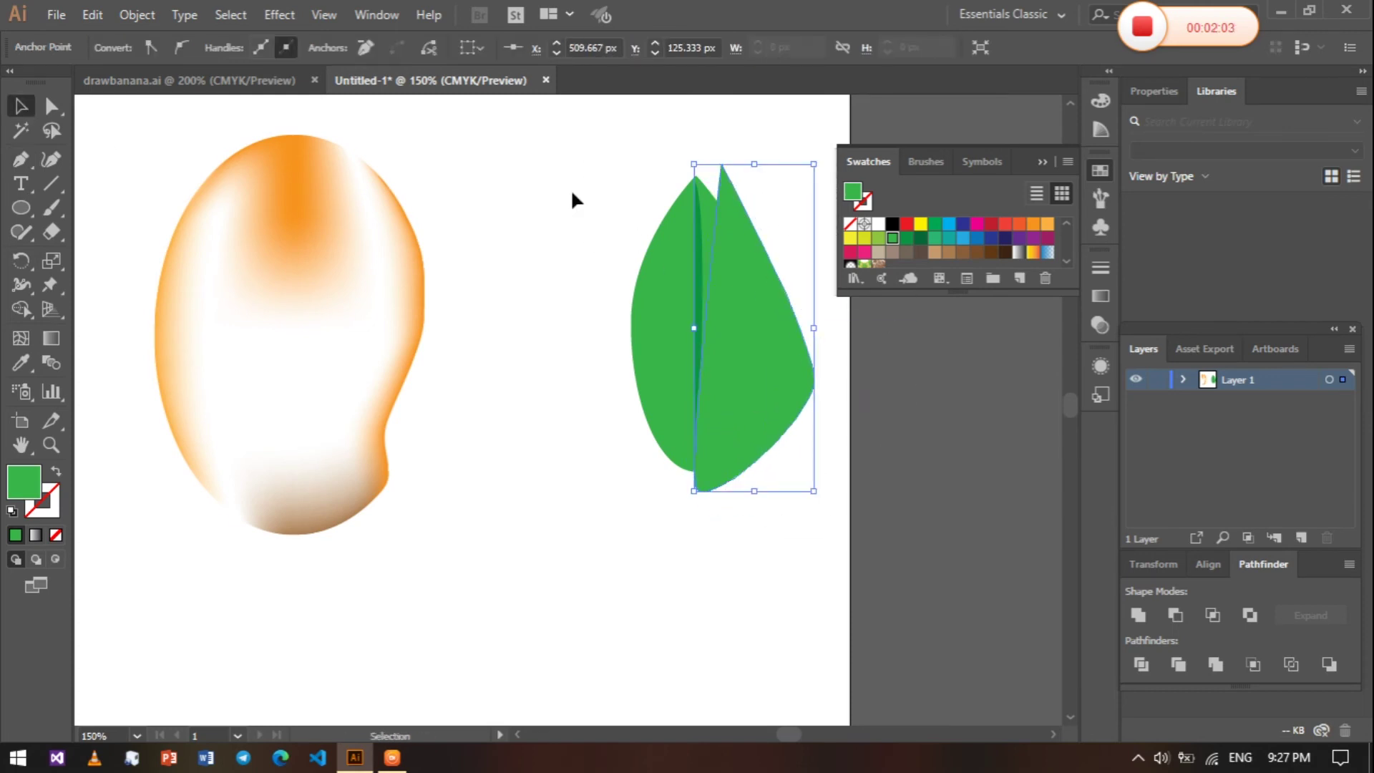
click(1018, 252)
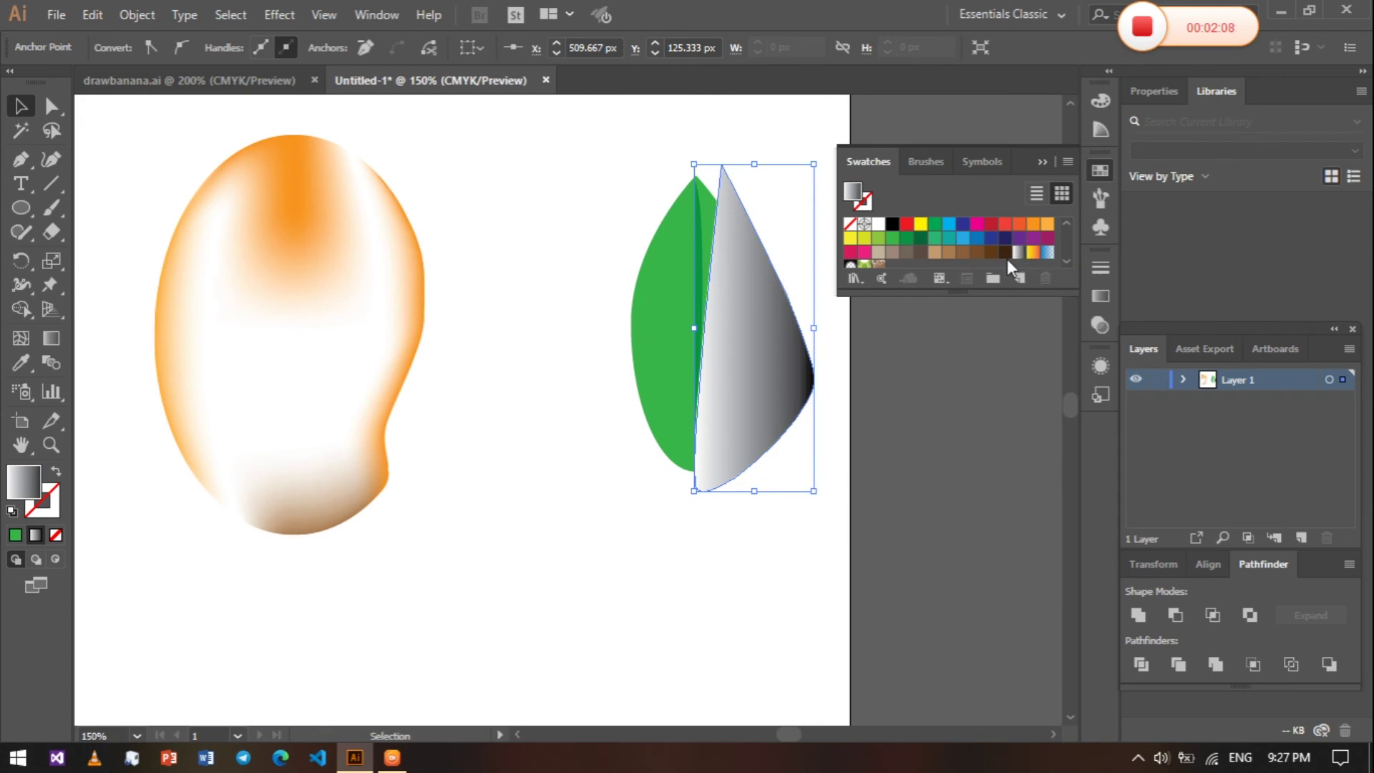
click(1005, 252)
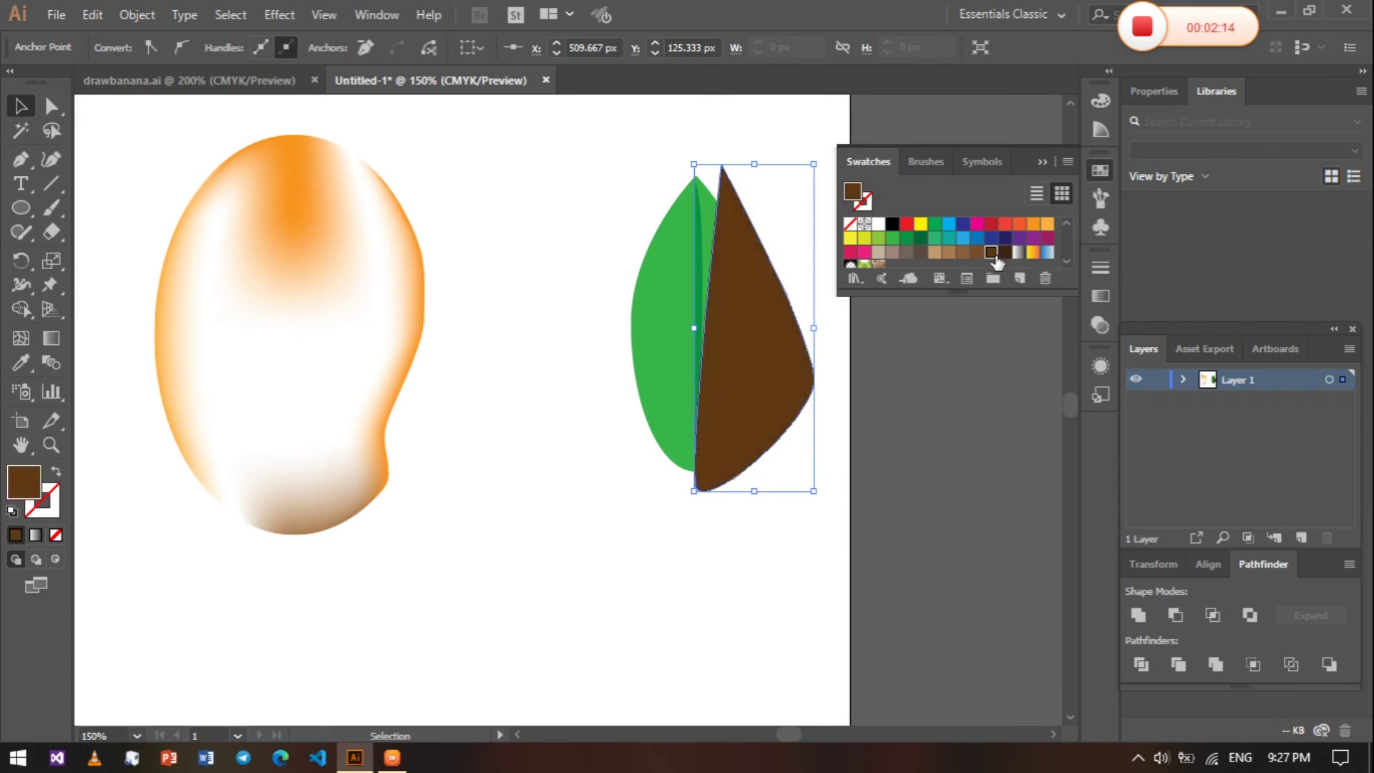
Try Pathfinder Minus Front and Intersect on the leaf and brown shape, undoing both
drag(605, 478, 836, 264)
click(1175, 615)
key(ctrl+z)
click(1212, 615)
key(ctrl+z)
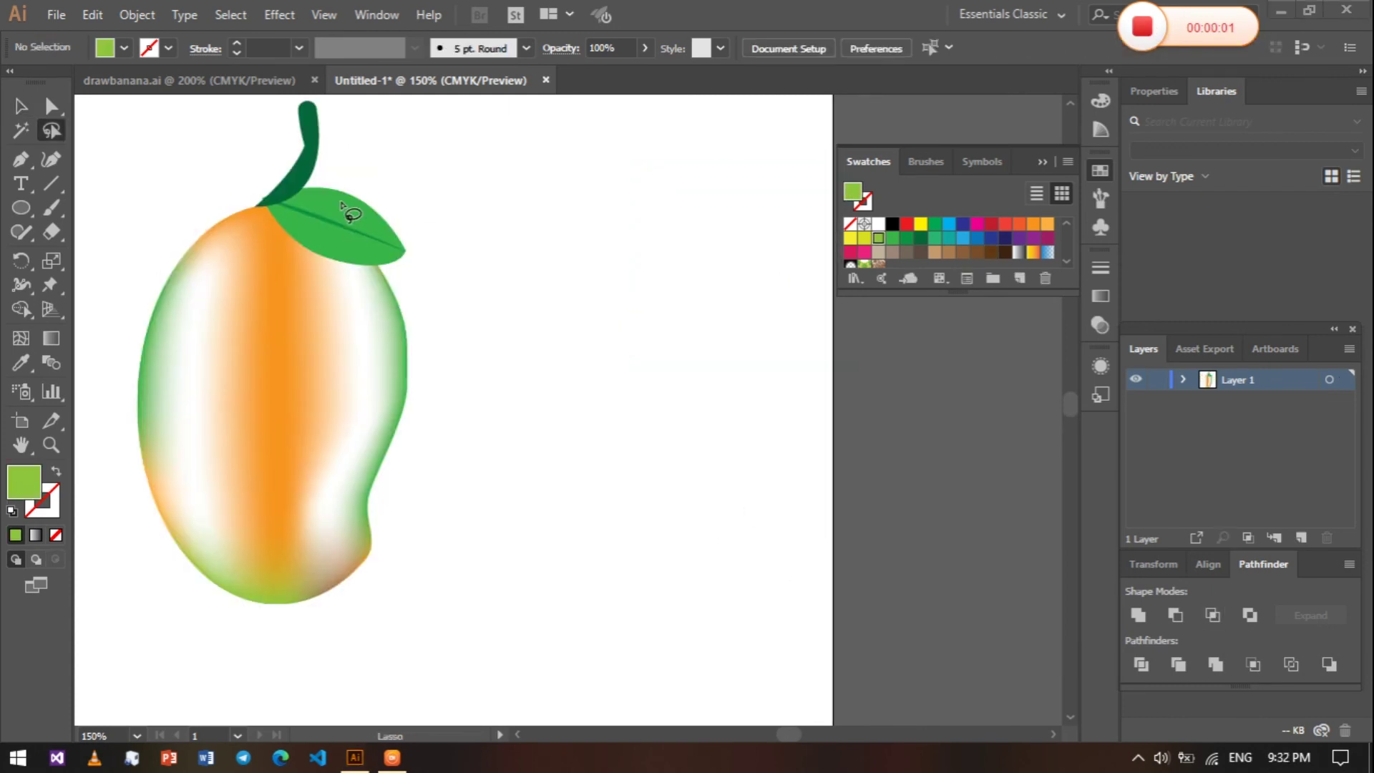
Group the mango, leaf and stem into a single object
key(v)
mouse_move(387, 221)
mouse_down()
mouse_move(422, 225)
mouse_move(422, 213)
mouse_up()
key(ctrl+z)
click(299, 140)
click(438, 261)
drag(143, 106, 440, 608)
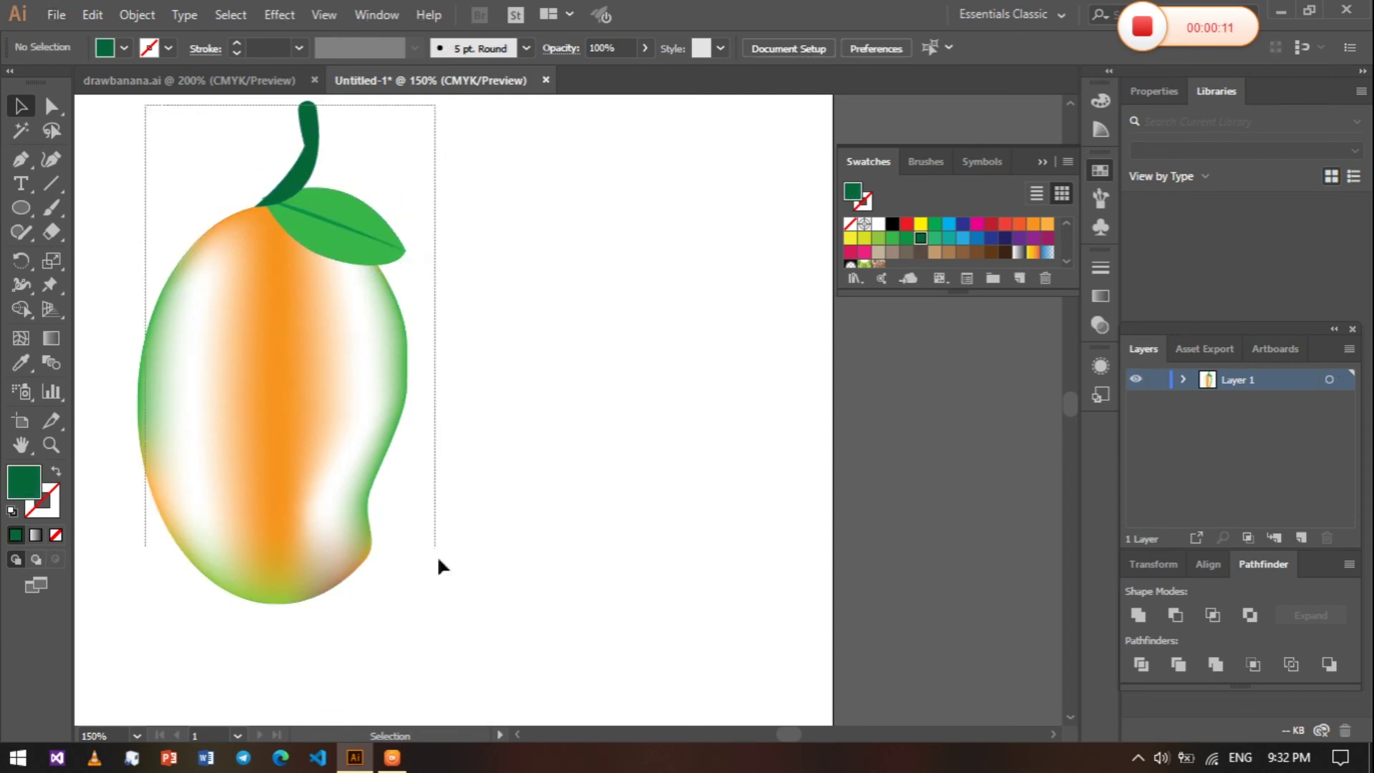
right_click(351, 418)
click(444, 536)
Scale the mango group down and reposition it on the artboard
click(501, 401)
drag(229, 322, 305, 358)
mouse_move(482, 136)
mouse_down()
mouse_move(436, 269)
mouse_move(399, 307)
mouse_up()
mouse_move(332, 485)
mouse_down()
mouse_move(454, 331)
mouse_move(348, 306)
mouse_up()
click(690, 445)
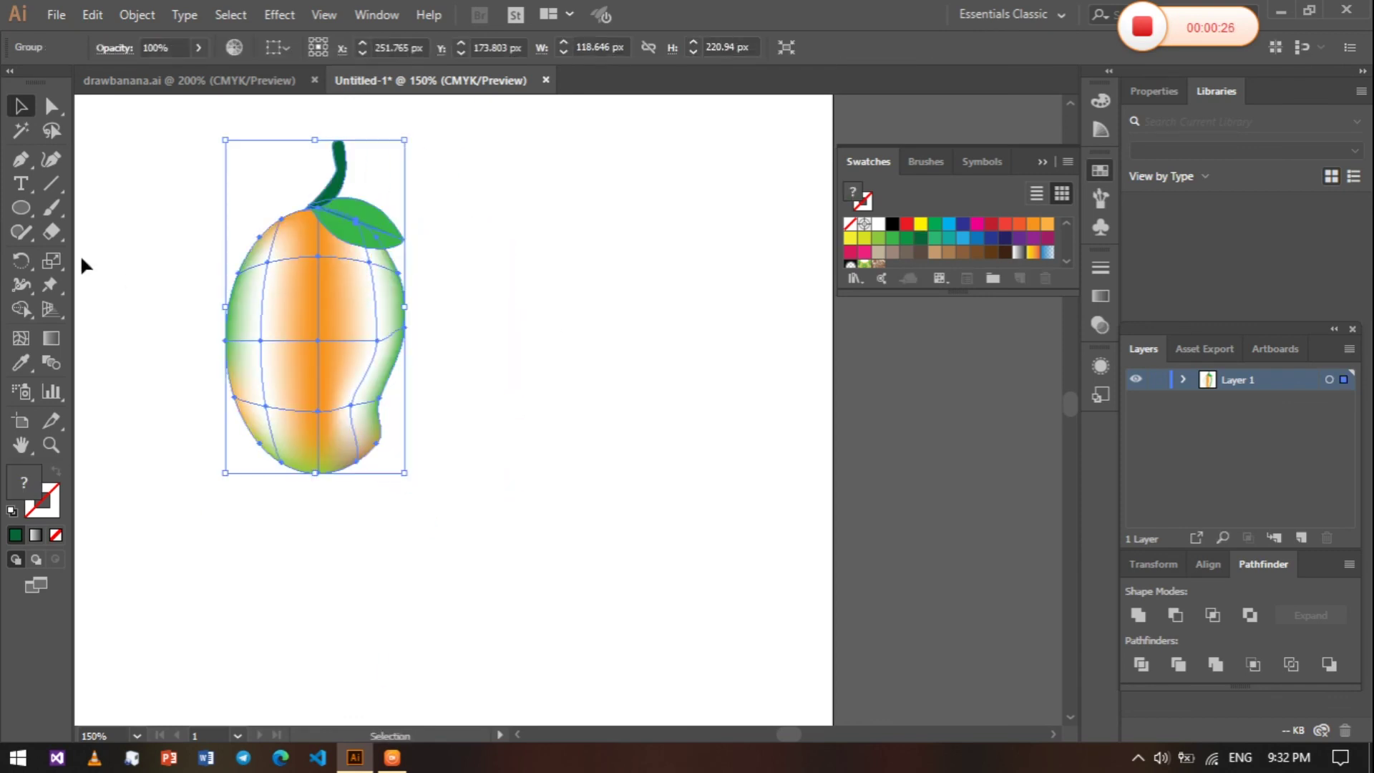
mouse_move(23, 186)
mouse_down()
mouse_move(92, 207)
mouse_move(108, 183)
mouse_up()
Draw an area text box right of the mango reading 'Mango' with 'Thanks' below
drag(442, 222, 784, 445)
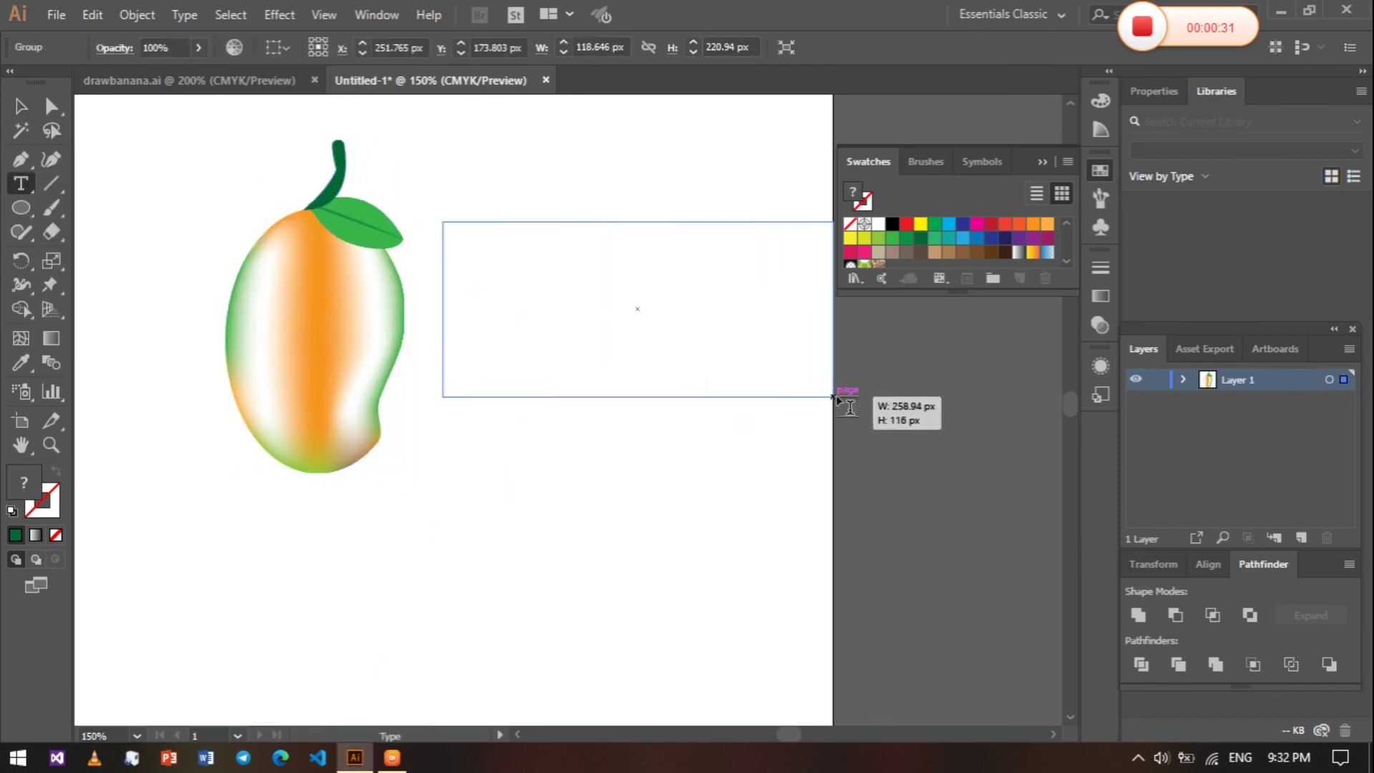
text(Man)
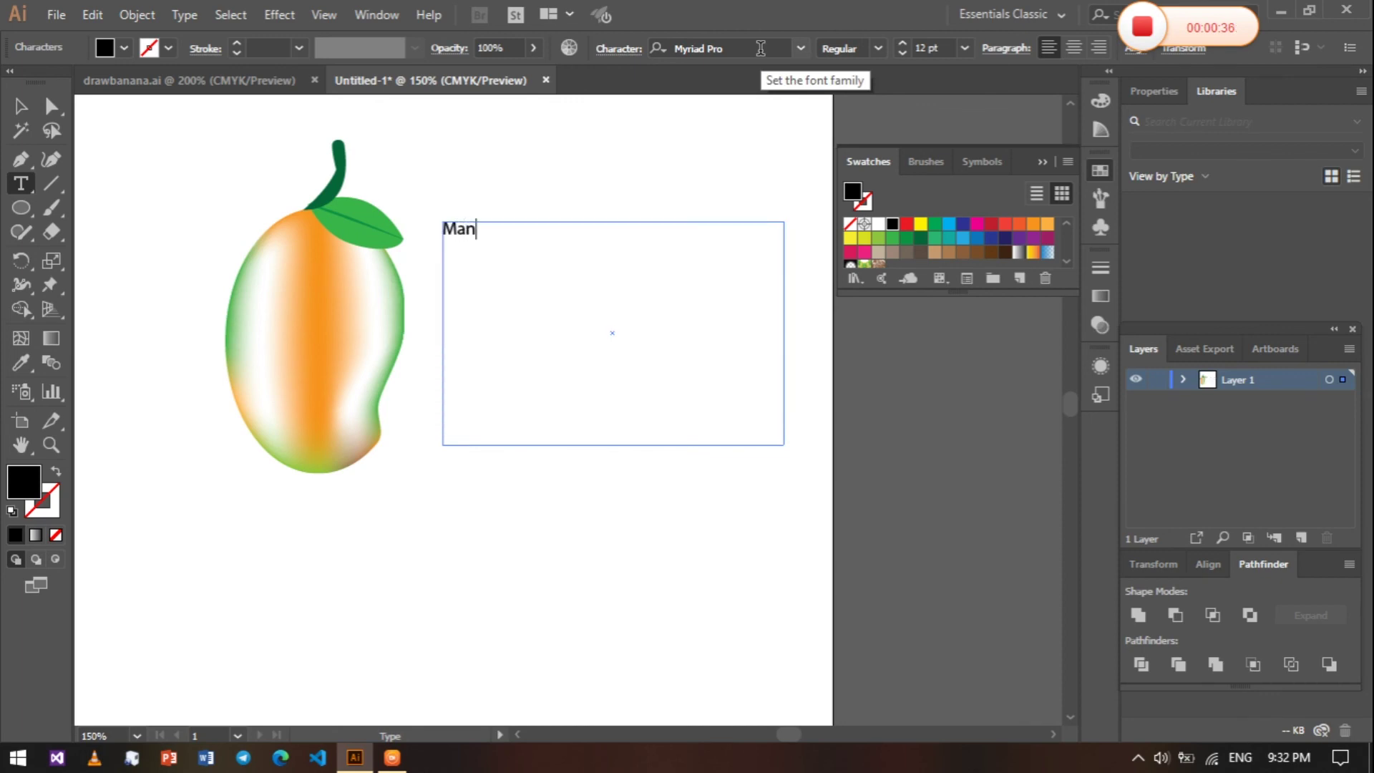
click(740, 96)
key(Return)
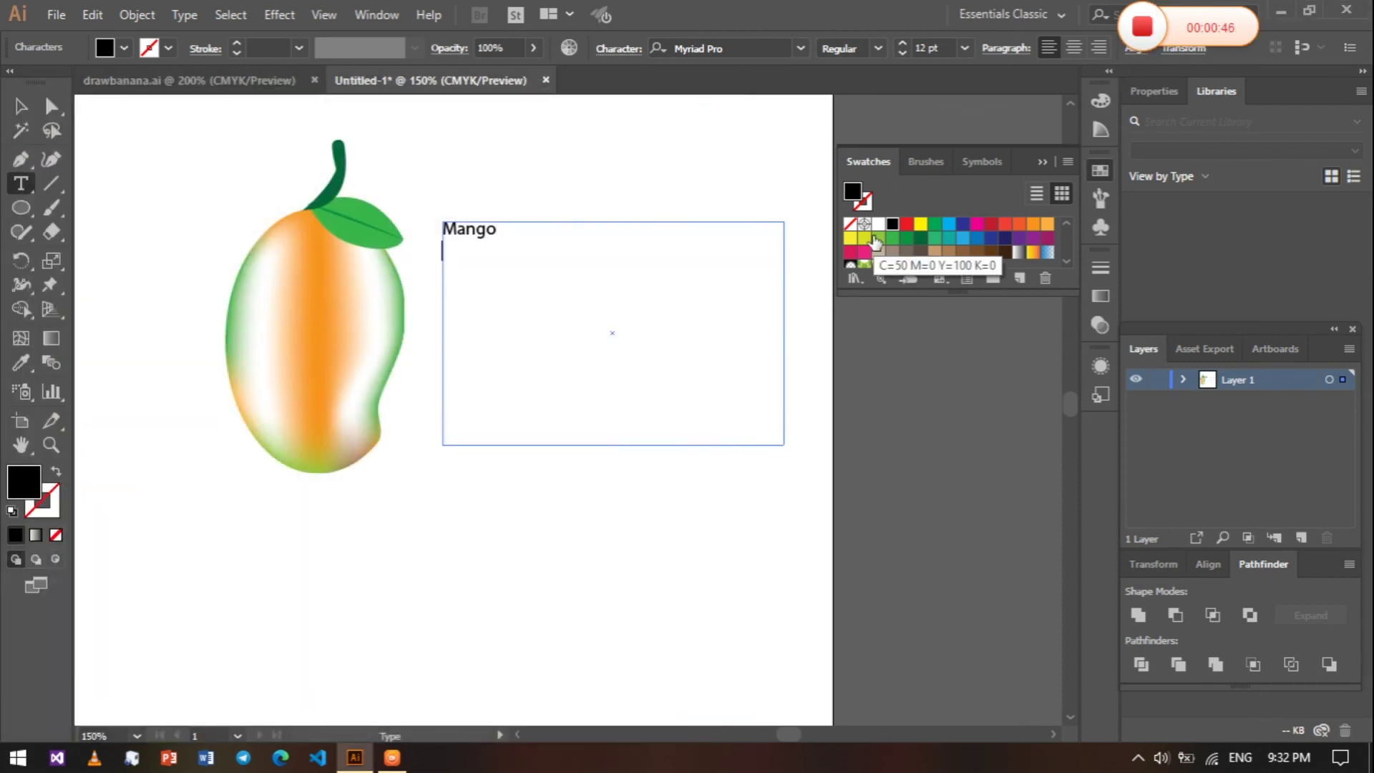
key(Up)
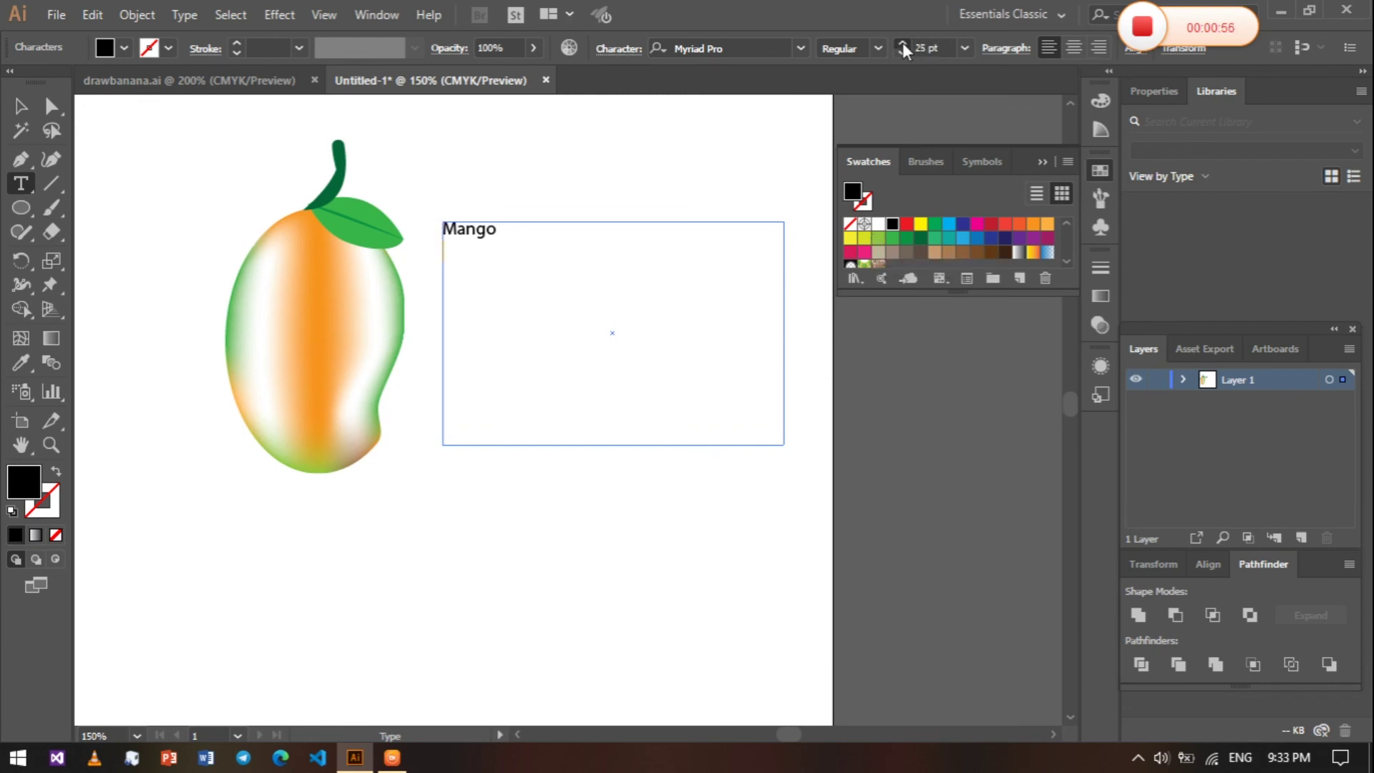
key(Down)
key(Up)
scroll(636, 343, up, 1)
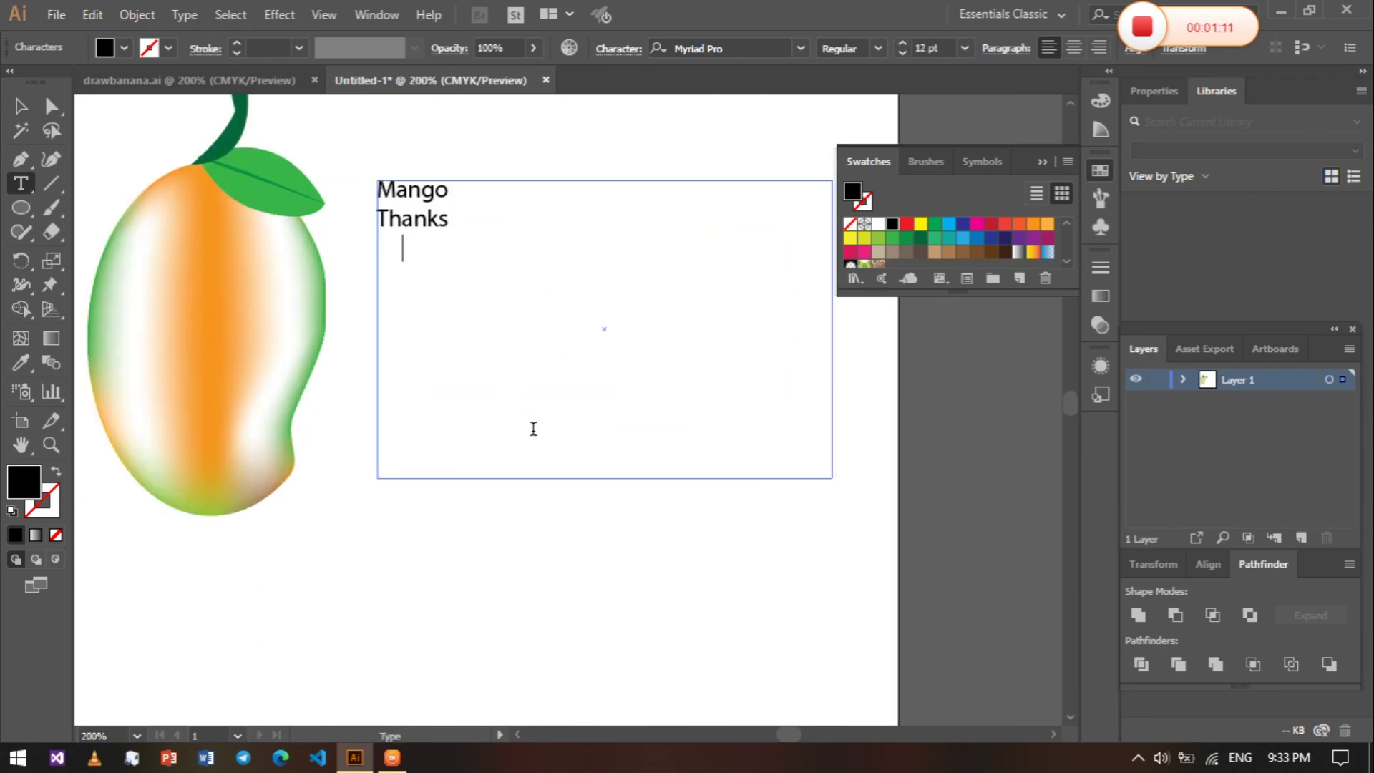
key(Escape)
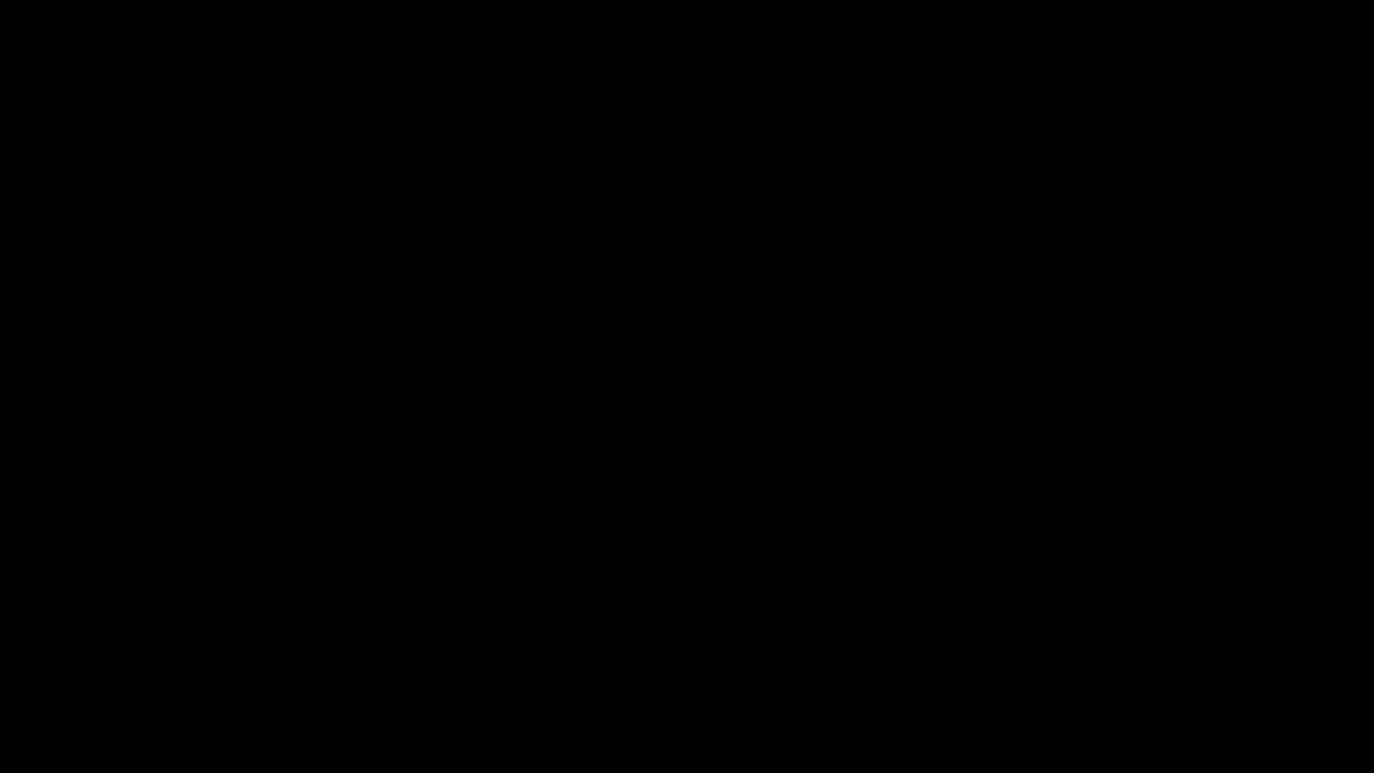